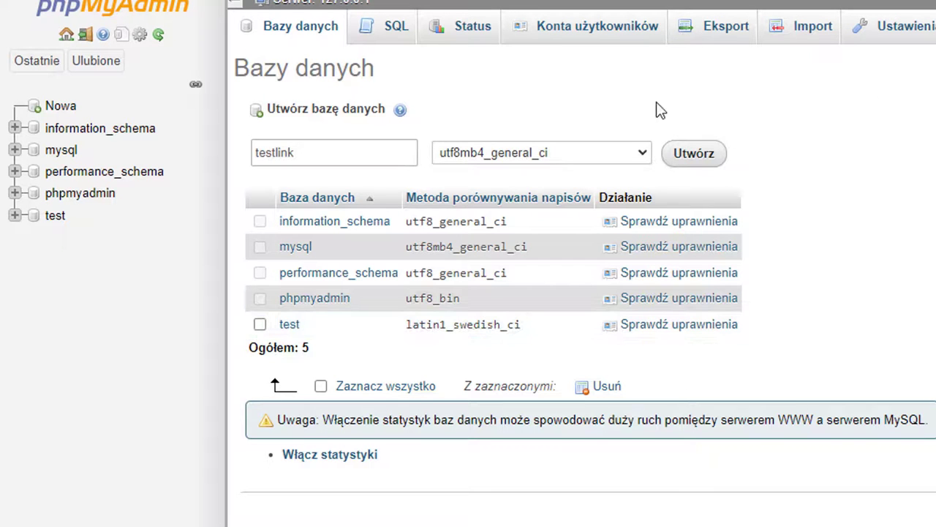
Step: Create the empty testlink database in phpMyAdmin and open a new private browser tab
{"action": "left_click", "coordinate": [699, 153]}
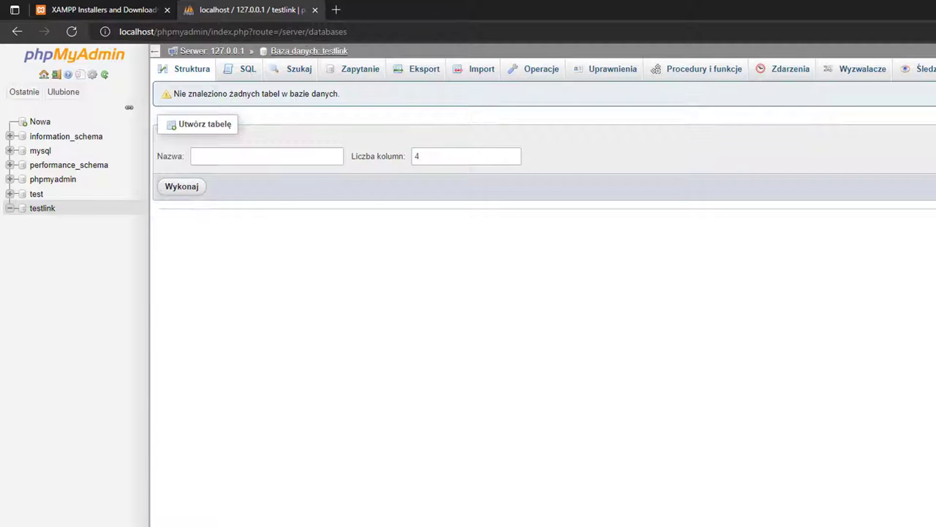
{"action": "left_click", "coordinate": [334, 10]}
Step: Go to google.com and search for 'testlink github', scrolling through the results
{"action": "type", "text": "goog"}
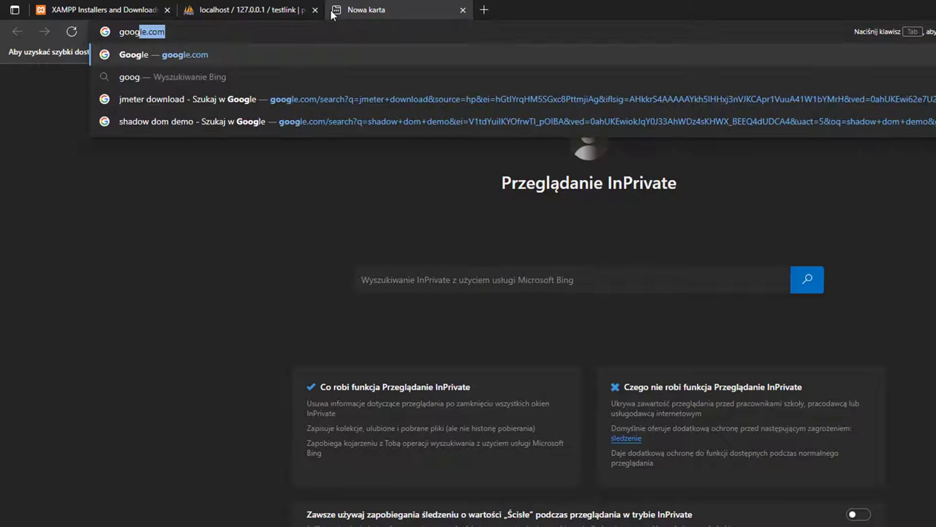
{"action": "key", "text": "Return"}
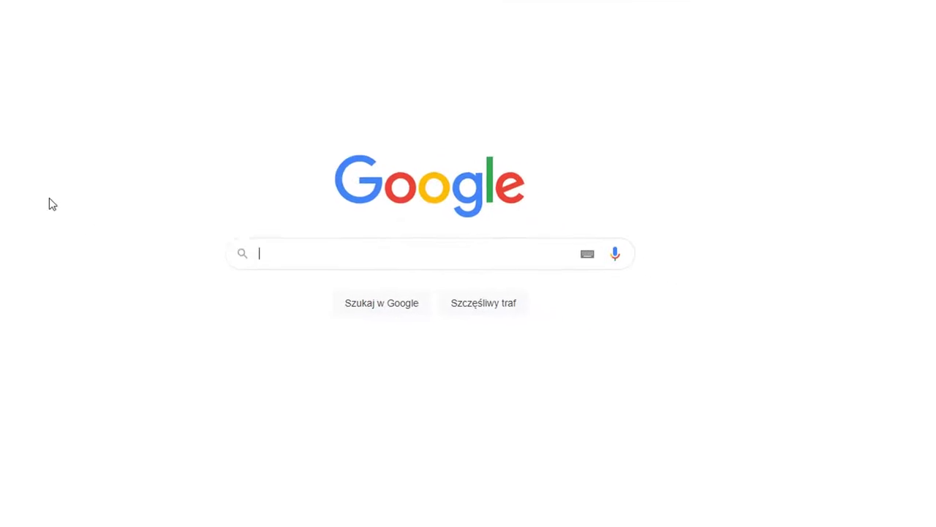
{"action": "left_click", "coordinate": [352, 228]}
{"action": "type", "text": "testlink gith"}
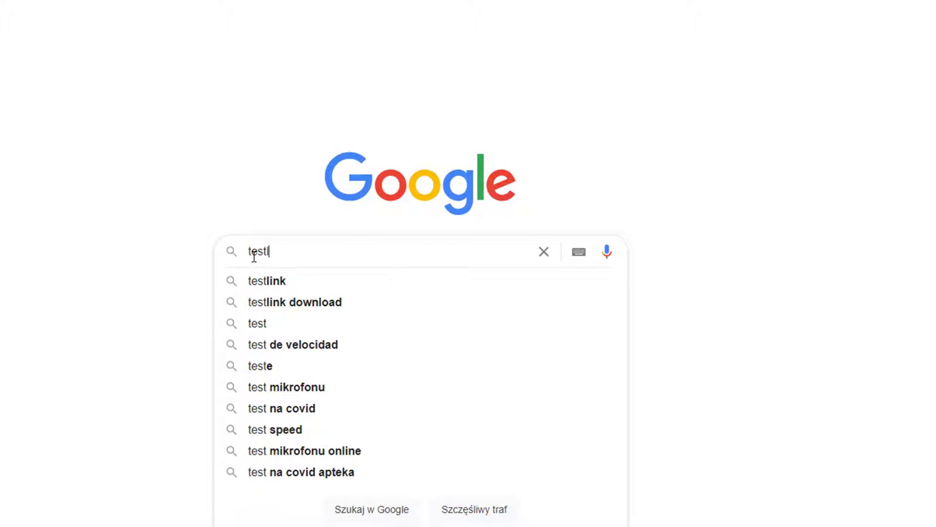
{"action": "type", "text": "ub"}
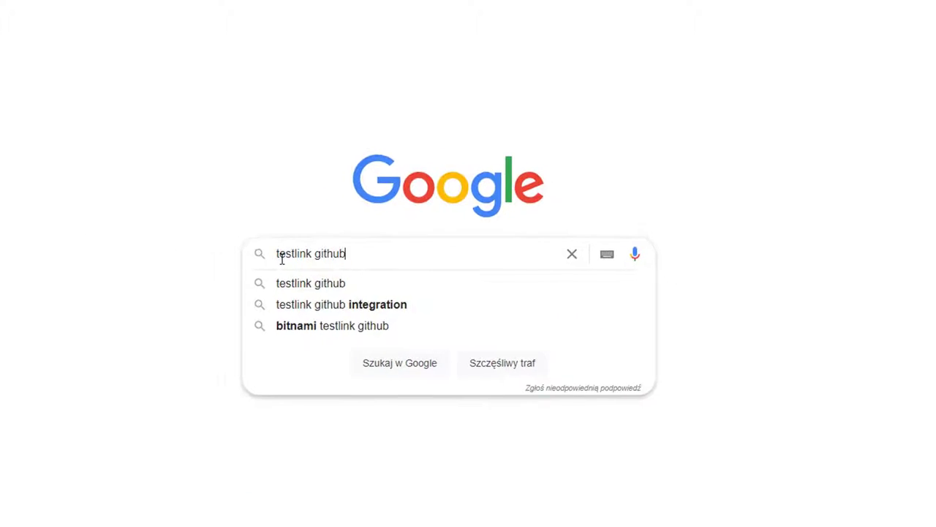
{"action": "key", "text": "Return"}
{"action": "scroll", "coordinate": [268, 334], "scroll_direction": "down", "scroll_amount": 1}
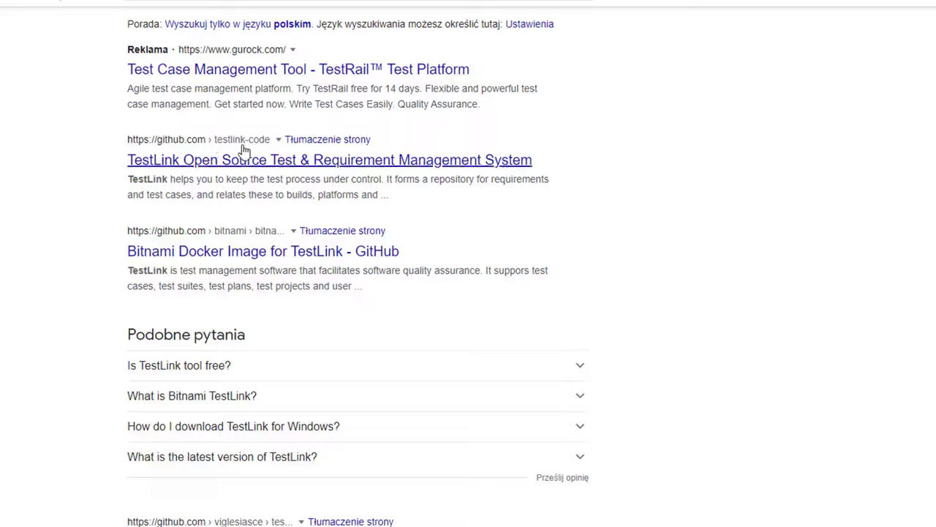
Step: Open the TestLink GitHub repository and switch to the testlink_1_9_20_fixed branch
{"action": "left_click", "coordinate": [249, 167]}
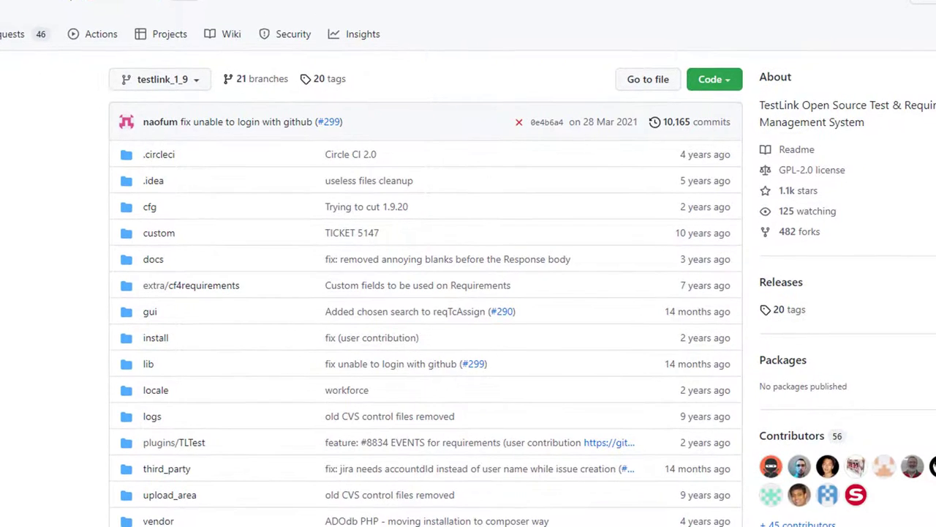
{"action": "left_click", "coordinate": [176, 88]}
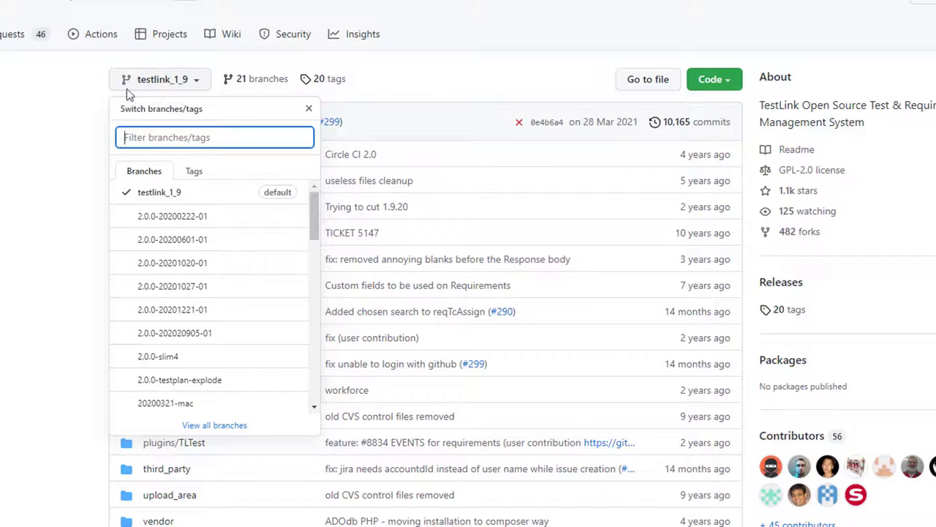
{"action": "scroll", "coordinate": [146, 198], "scroll_direction": "down", "scroll_amount": 1}
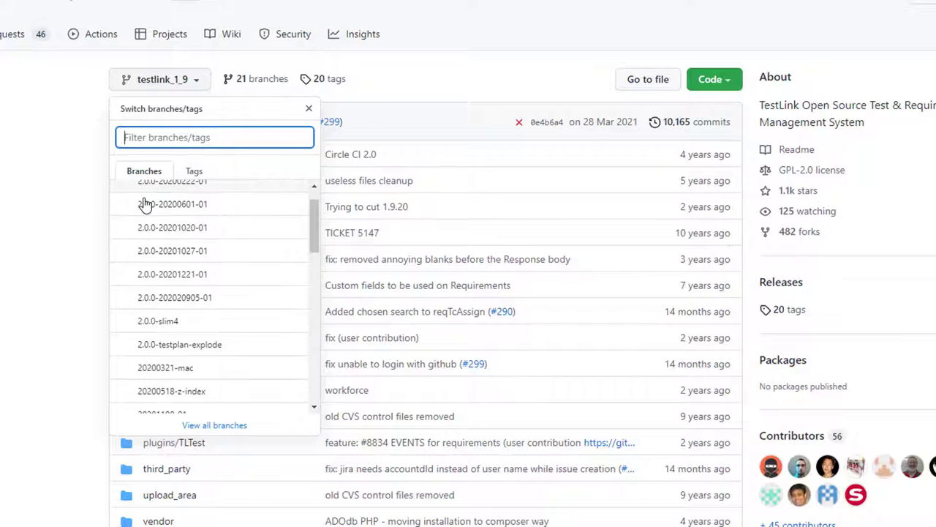
{"action": "scroll", "coordinate": [149, 198], "scroll_direction": "down", "scroll_amount": 3}
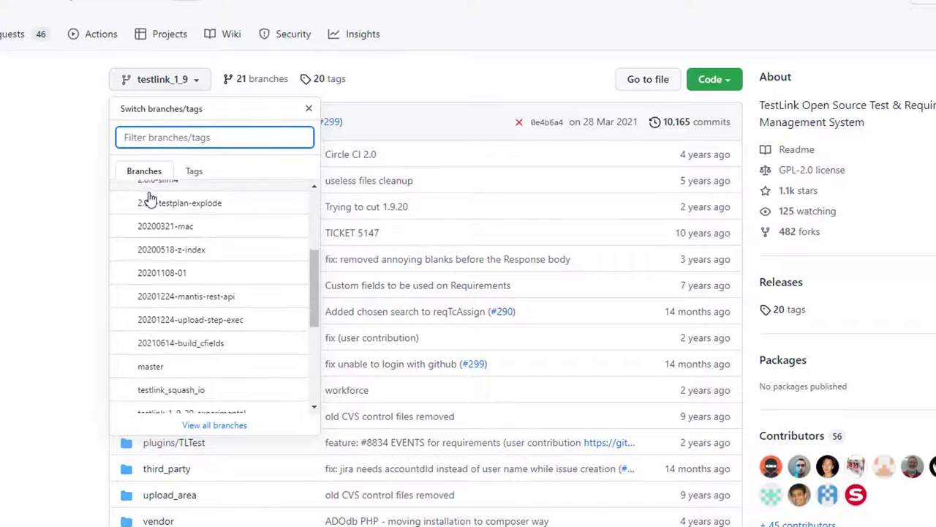
{"action": "scroll", "coordinate": [150, 197], "scroll_direction": "down", "scroll_amount": 4}
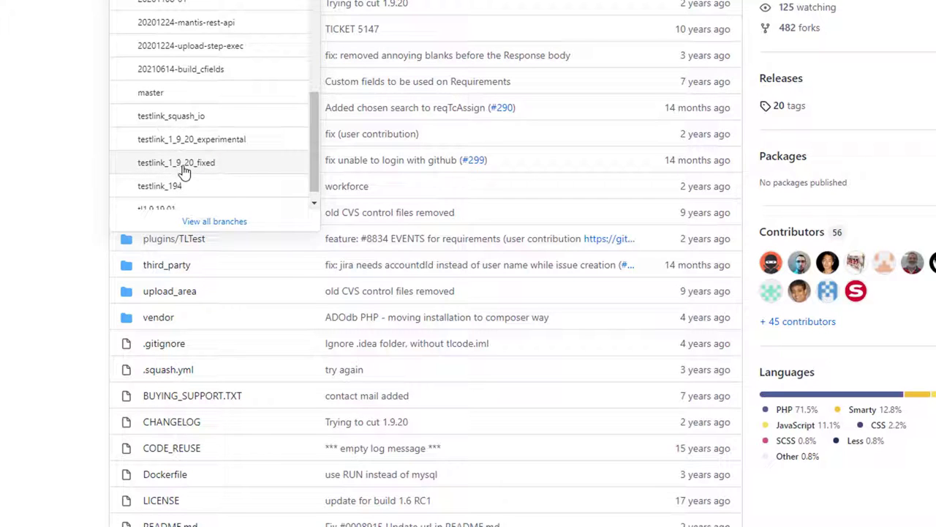
{"action": "left_click", "coordinate": [207, 165]}
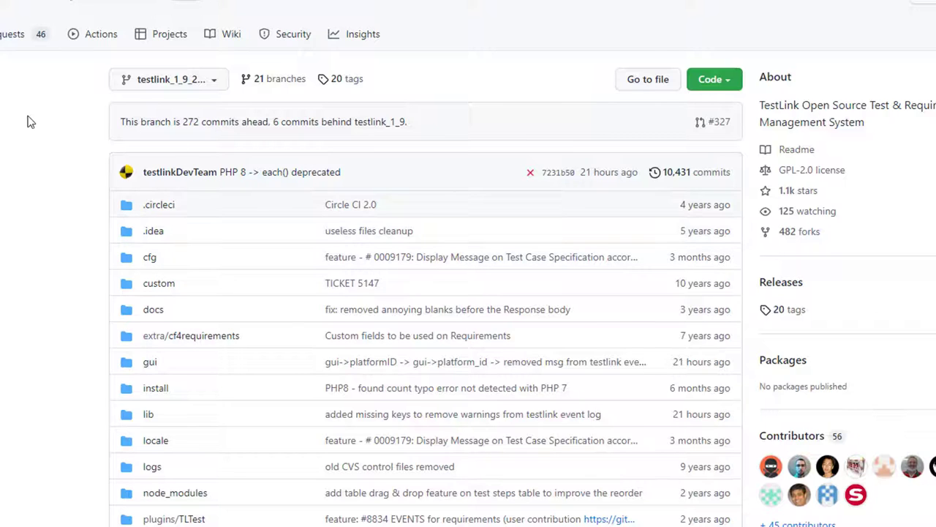
Step: Download the testlink_1_9_20_fixed branch as a ZIP from the Code menu
{"action": "left_click", "coordinate": [733, 86]}
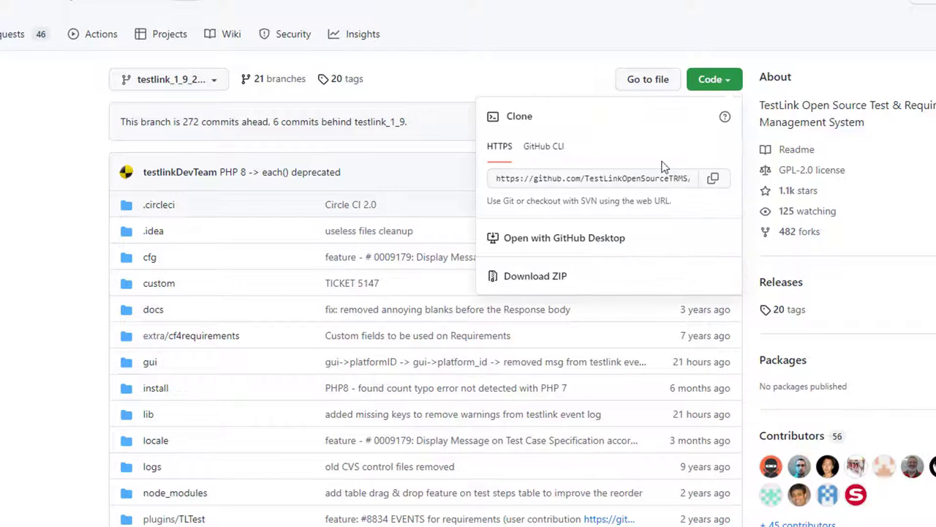
{"action": "left_click", "coordinate": [556, 282]}
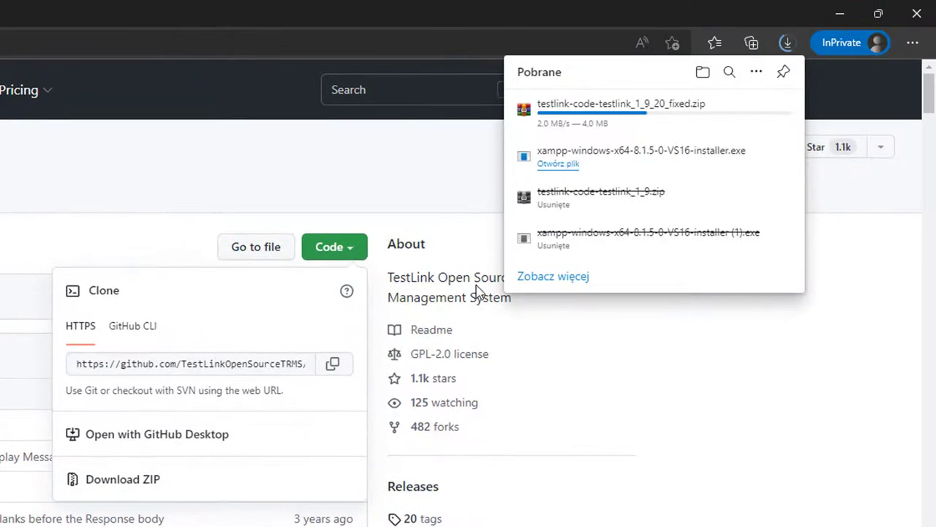
{"action": "mouse_move", "coordinate": [610, 92]}
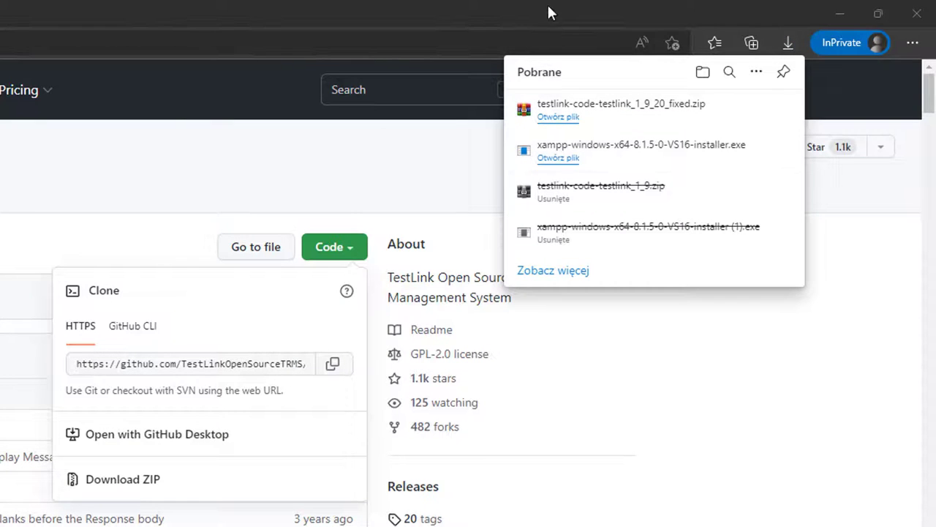
Step: Open the downloaded testlink-code-testlink_1_9_20_fixed.zip from Edge's downloads list
{"action": "left_click_drag", "start_coordinate": [548, 3], "coordinate": [425, 31]}
{"action": "left_click", "coordinate": [798, 70]}
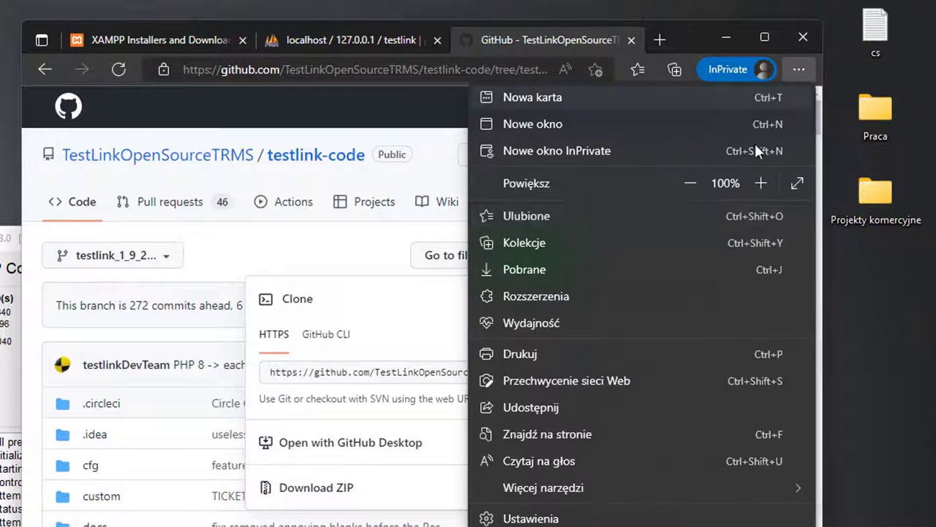
{"action": "left_click", "coordinate": [552, 269]}
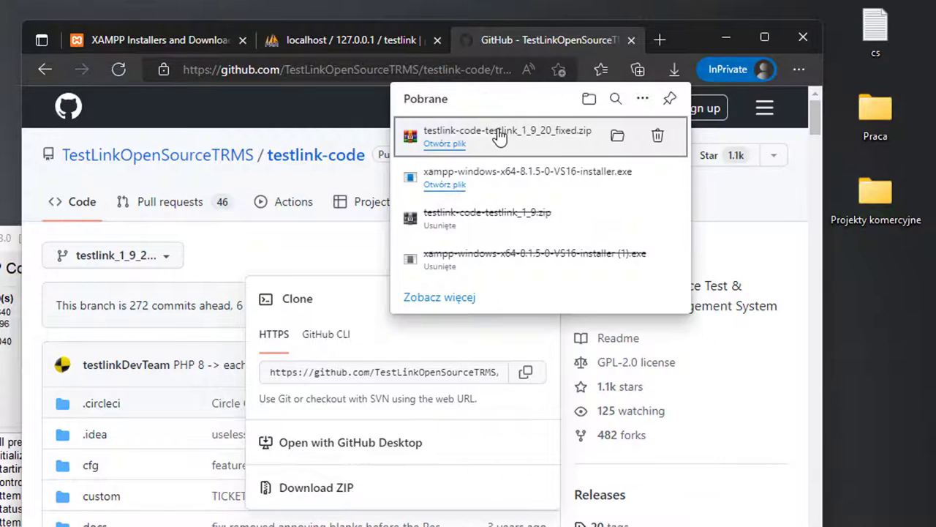
{"action": "left_click", "coordinate": [559, 130]}
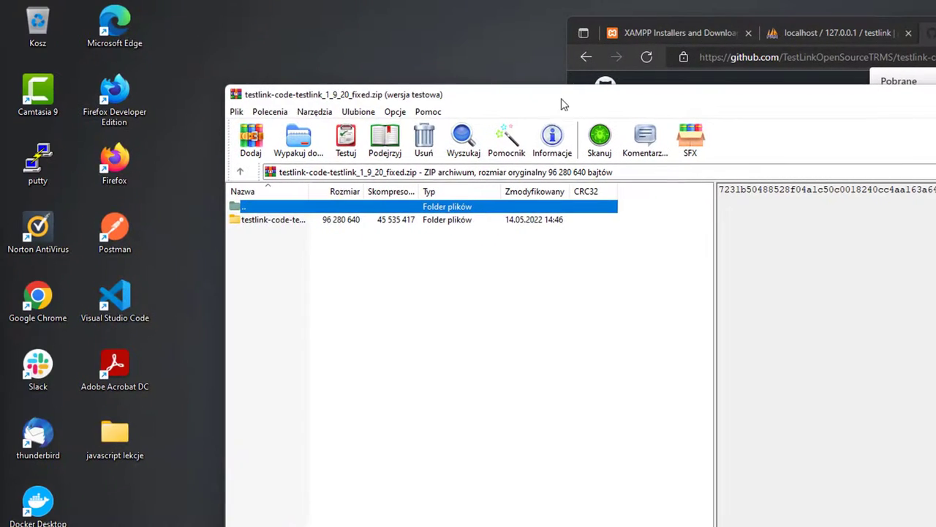
Step: Extract the testlink-code folder from WinRAR onto the desktop, then close WinRAR
{"action": "left_click", "coordinate": [775, 358]}
{"action": "left_click_drag", "start_coordinate": [493, 98], "coordinate": [579, 98]}
{"action": "left_click_drag", "start_coordinate": [360, 221], "coordinate": [226, 263]}
{"action": "left_click_drag", "start_coordinate": [115, 510], "coordinate": [117, 510]}
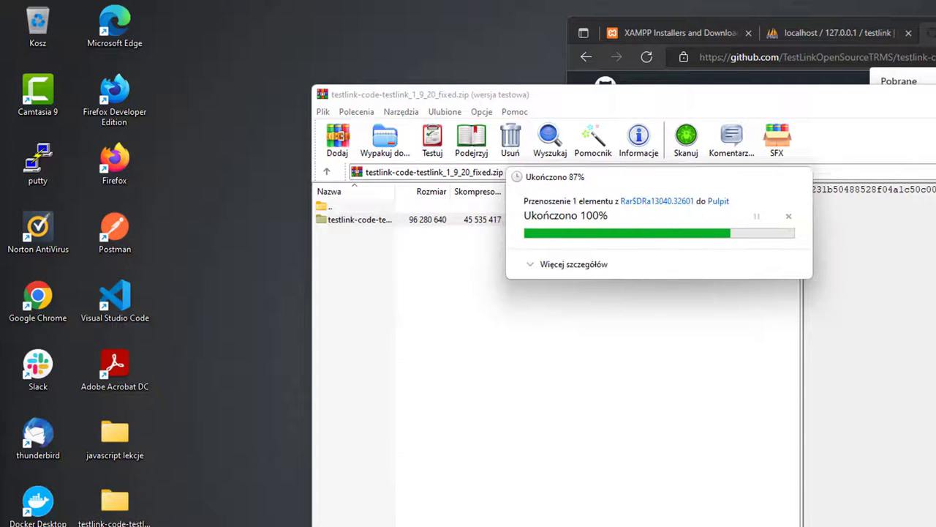
{"action": "key", "text": "alt+F4"}
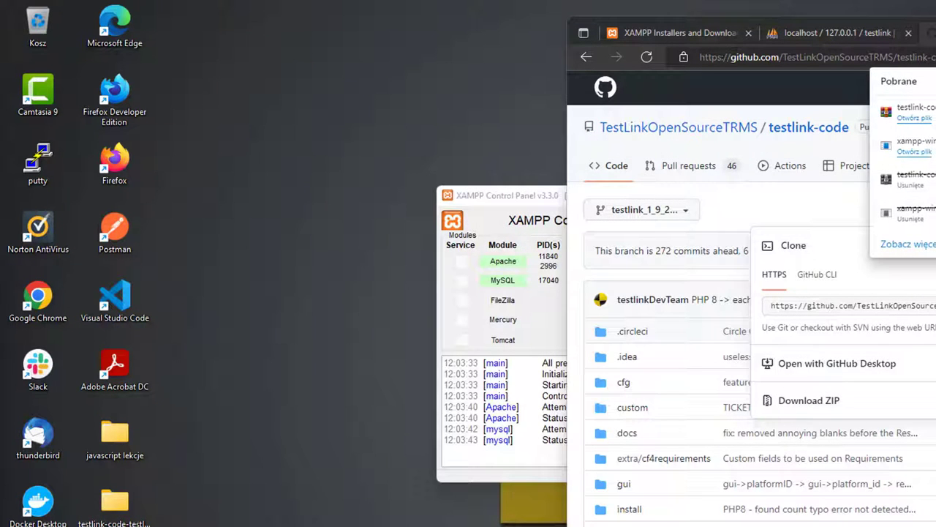
Step: Minimize the browser and open the xampp folder via XAMPP Control Panel's Explorer
{"action": "key", "text": "super+Down"}
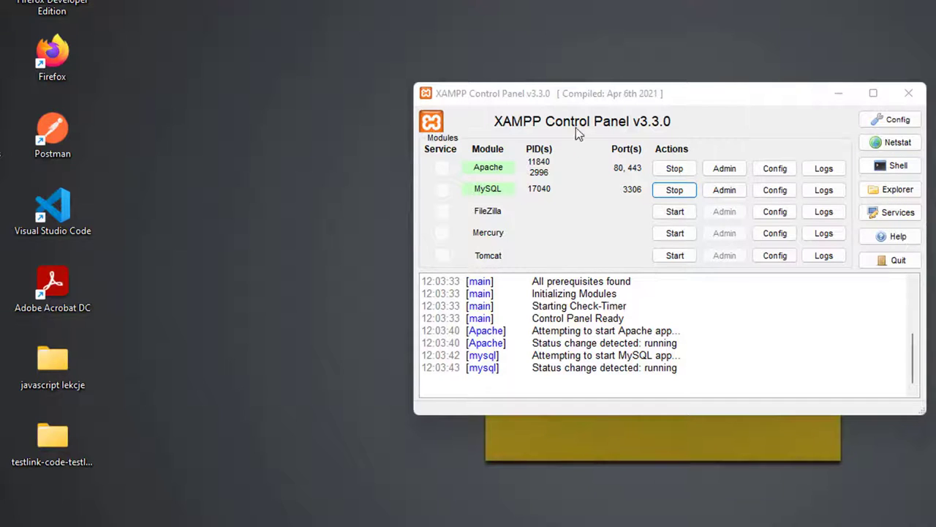
{"action": "left_click", "coordinate": [888, 190]}
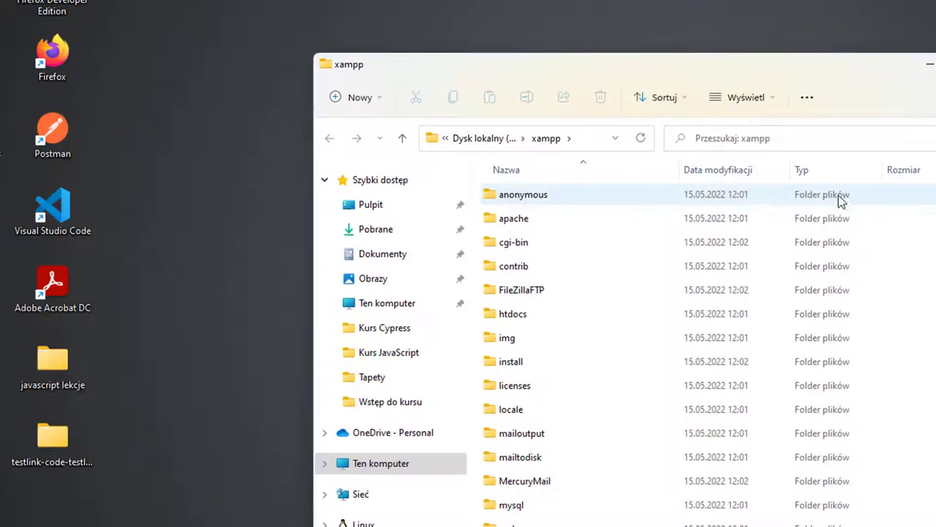
Step: Open htdocs and delete all of its default contents
{"action": "scroll", "coordinate": [525, 227], "scroll_direction": "down", "scroll_amount": 1}
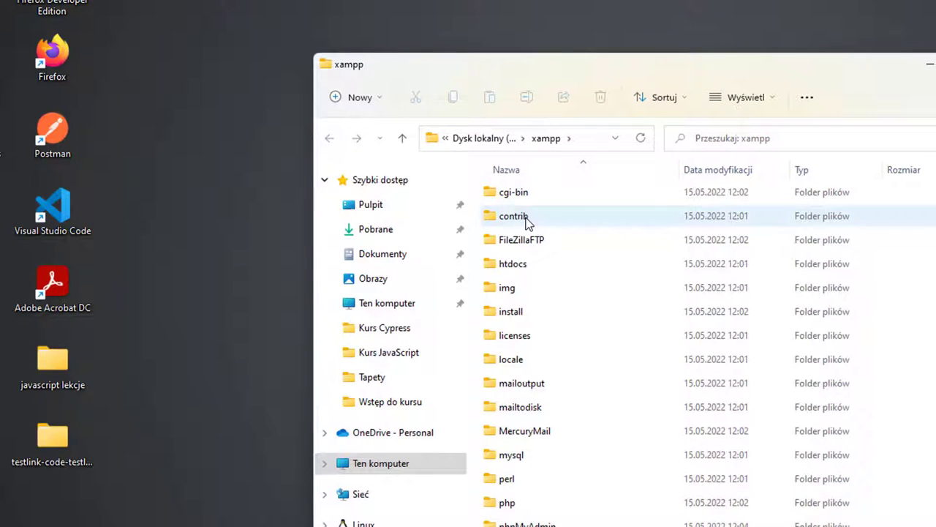
{"action": "double_click", "coordinate": [512, 264]}
{"action": "left_click", "coordinate": [538, 194]}
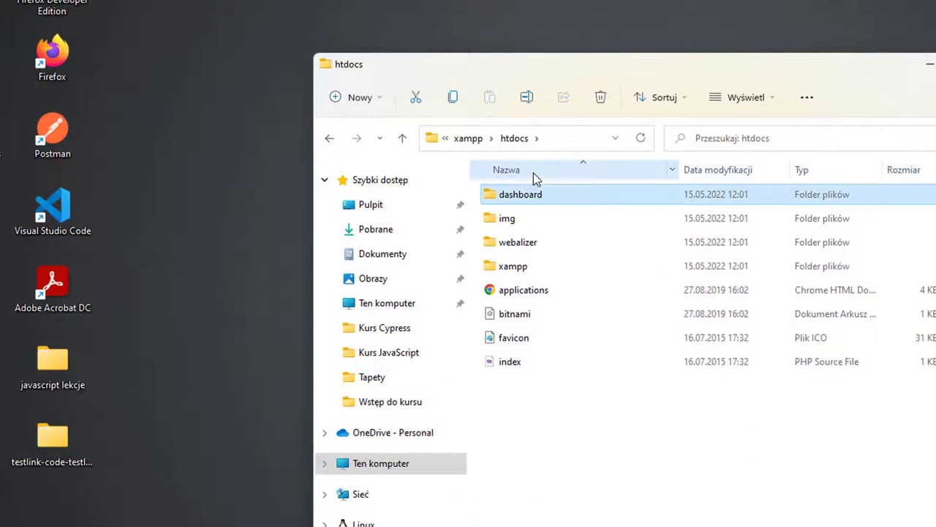
{"action": "left_click", "coordinate": [564, 356], "text": "shift"}
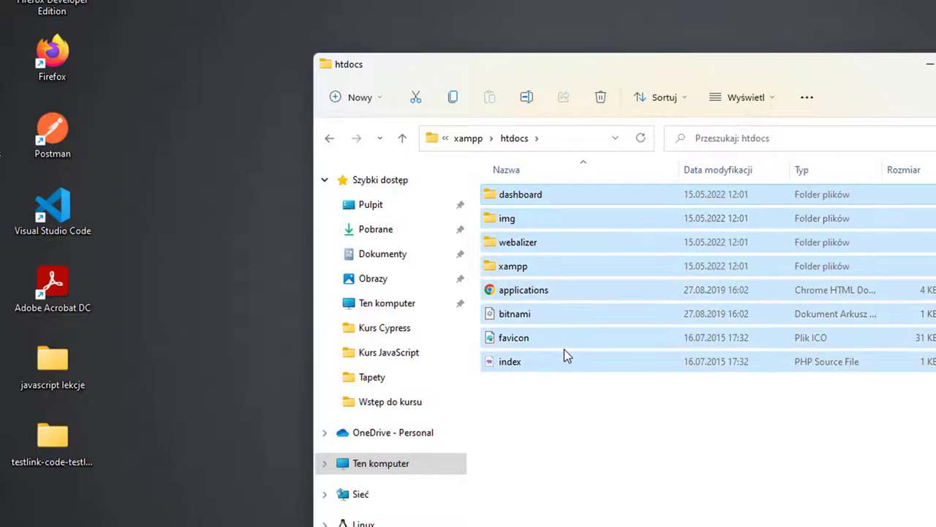
{"action": "key", "text": "Delete"}
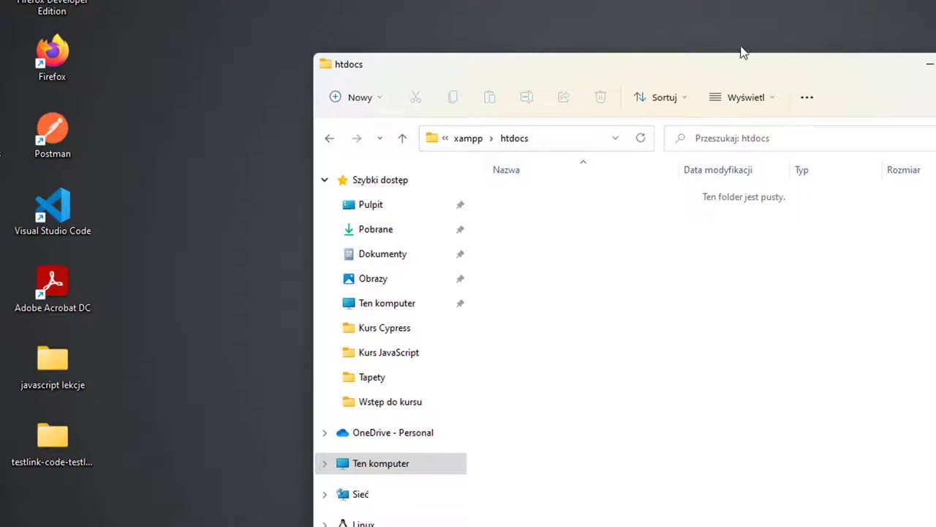
Step: Move the TestLink source folder from the desktop into htdocs and rename it testlink
{"action": "left_click_drag", "start_coordinate": [705, 58], "coordinate": [691, 29]}
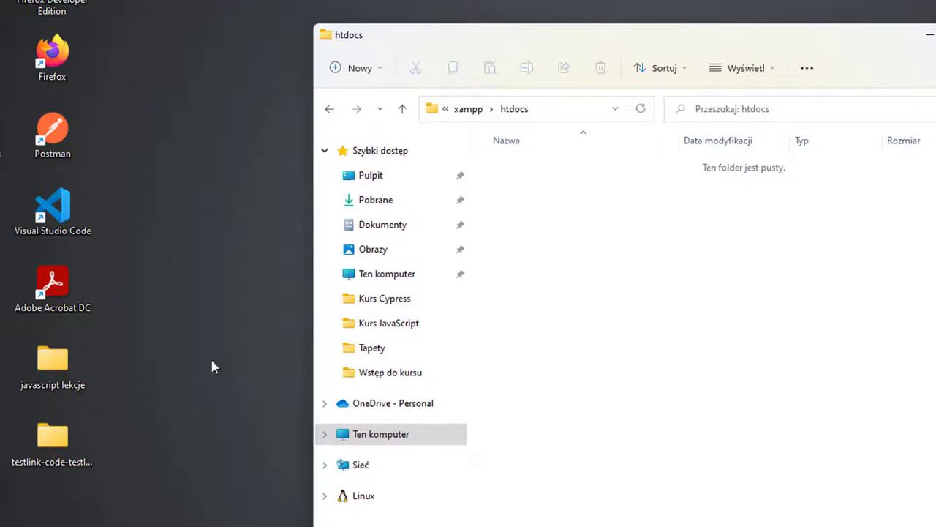
{"action": "left_click_drag", "start_coordinate": [46, 453], "coordinate": [607, 322]}
{"action": "left_click_drag", "start_coordinate": [646, 231], "coordinate": [646, 231]}
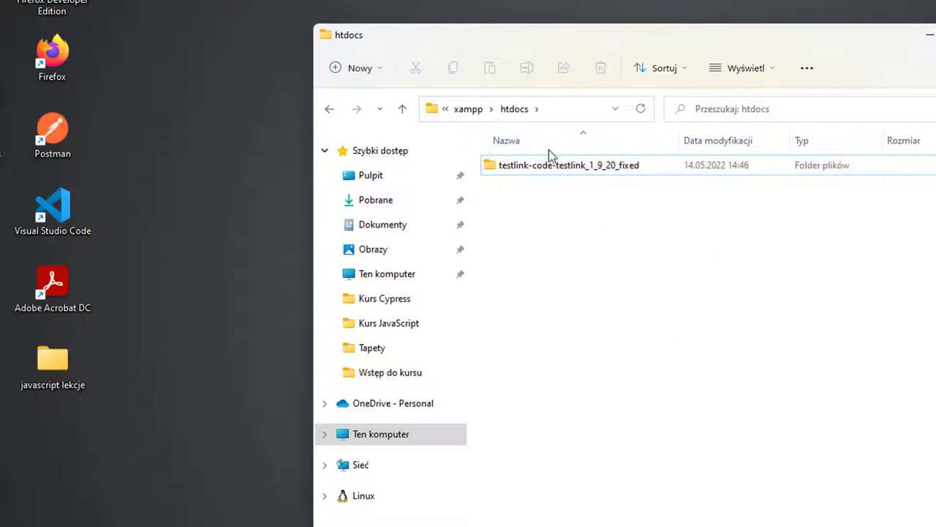
{"action": "right_click", "coordinate": [517, 171]}
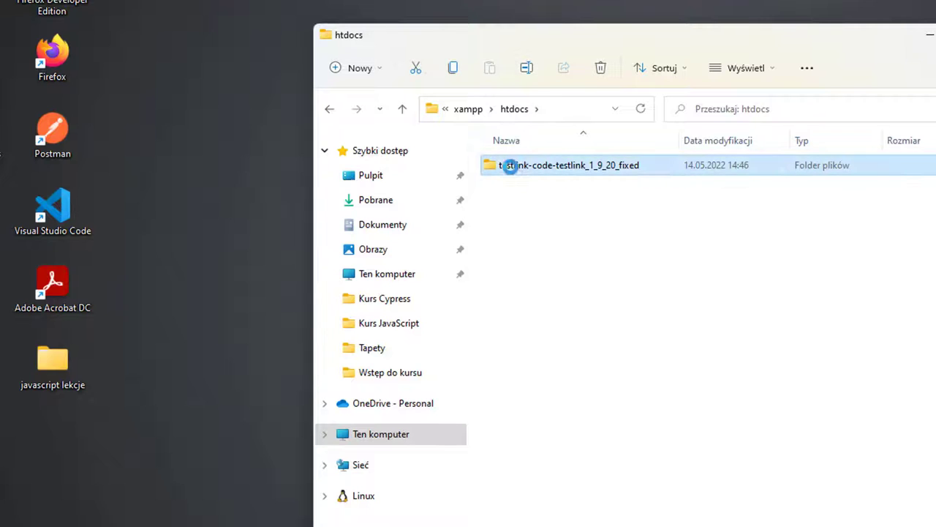
{"action": "left_click", "coordinate": [599, 187]}
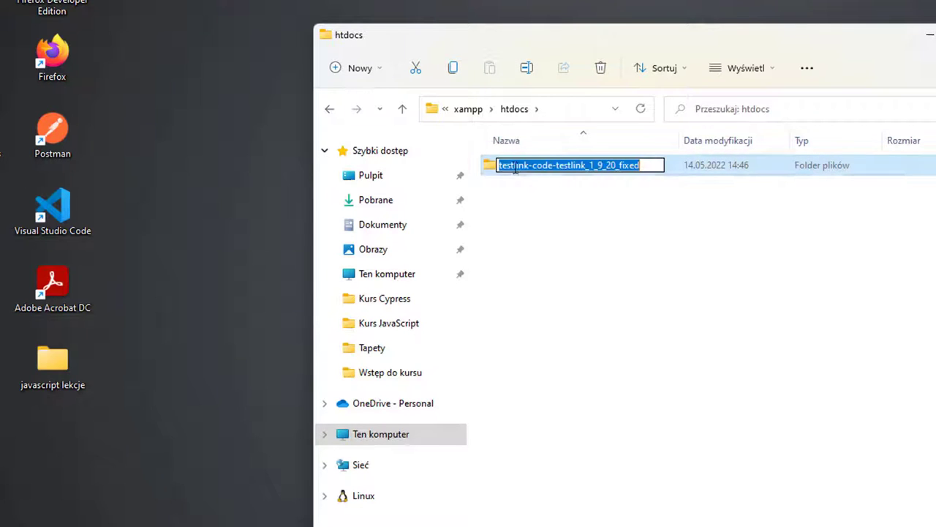
{"action": "type", "text": "testlink"}
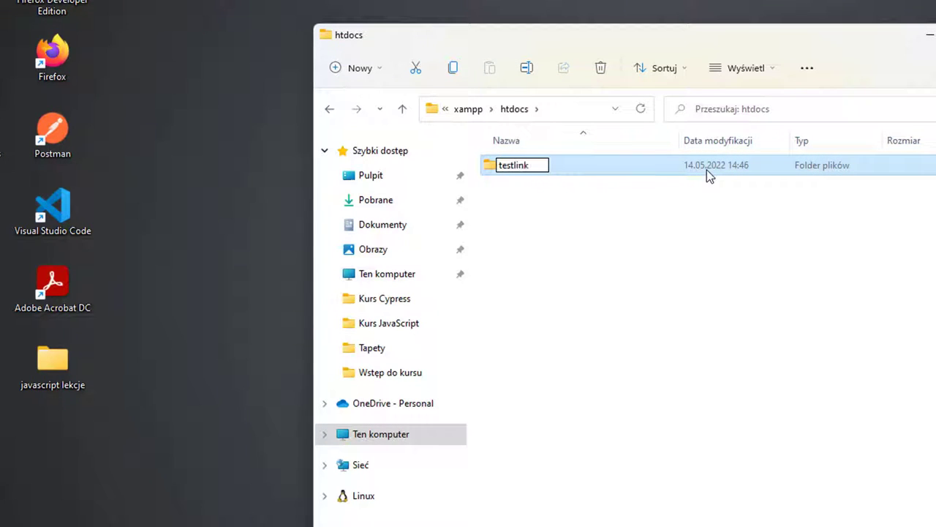
{"action": "key", "text": "Return"}
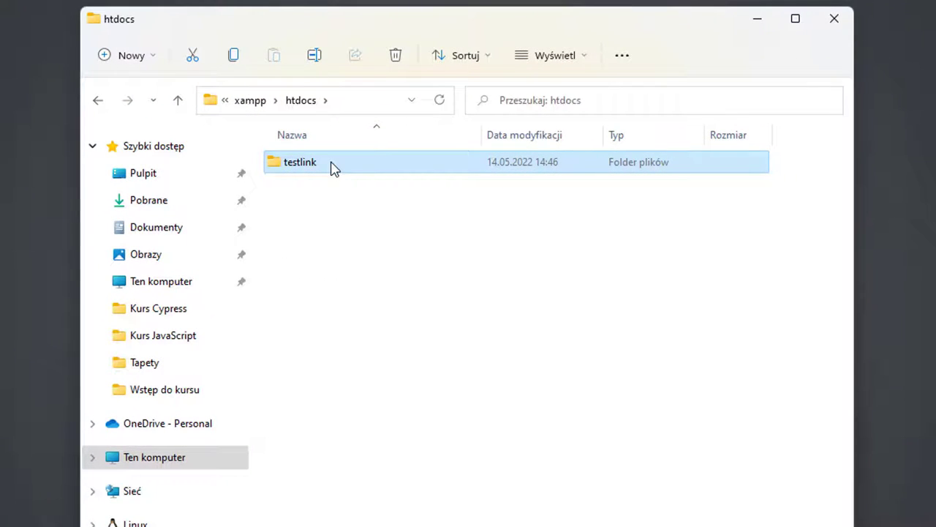
Step: Open htdocs\testlink and open config.inc.php in Visual Studio Code
{"action": "mouse_move", "coordinate": [333, 167]}
{"action": "double_click", "coordinate": [298, 164]}
{"action": "scroll", "coordinate": [304, 219], "scroll_direction": "down", "scroll_amount": 7}
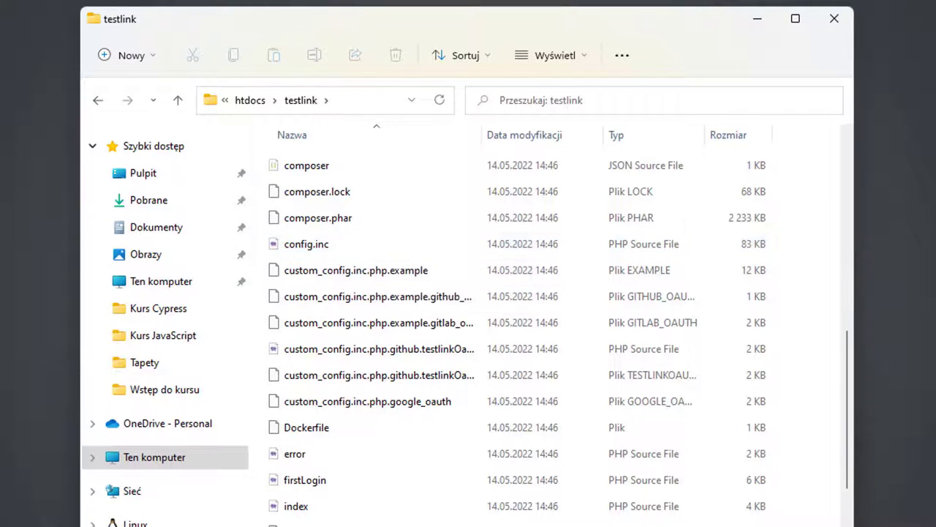
{"action": "double_click", "coordinate": [307, 246]}
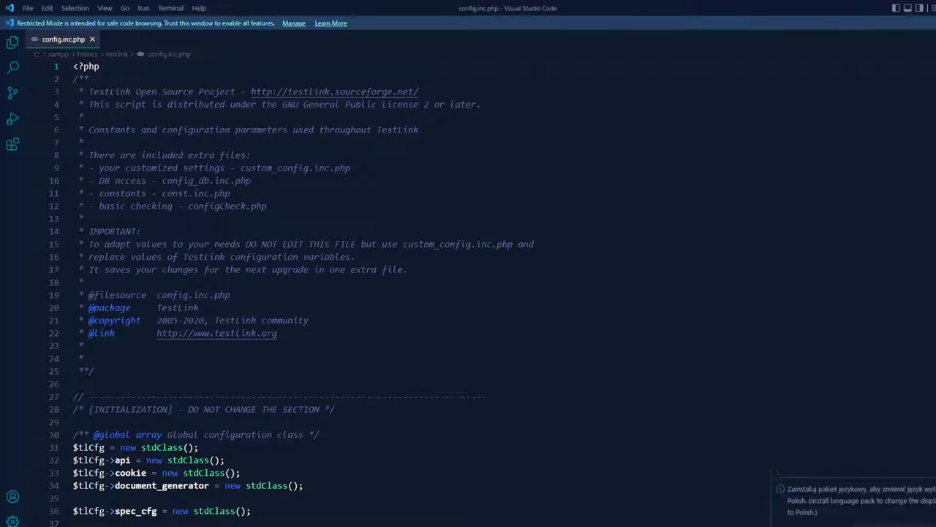
Step: Search config.inc.php for log_path, then switch back to File Explorer
{"action": "key", "text": "ctrl+f"}
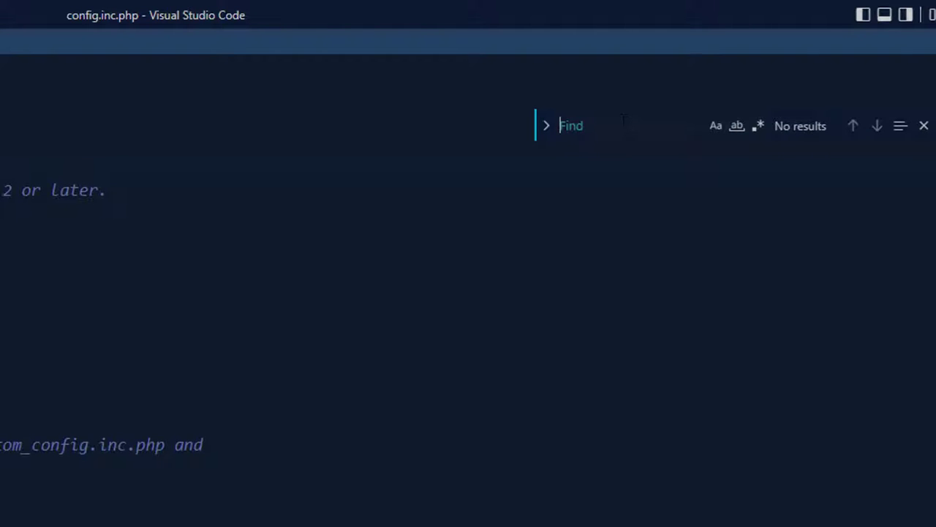
{"action": "type", "text": "log_path"}
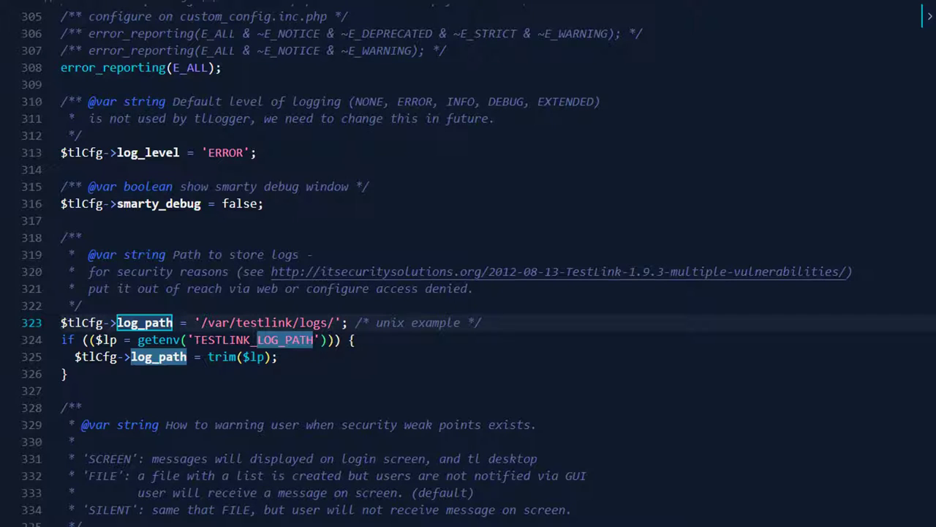
{"action": "key", "text": "alt+Tab"}
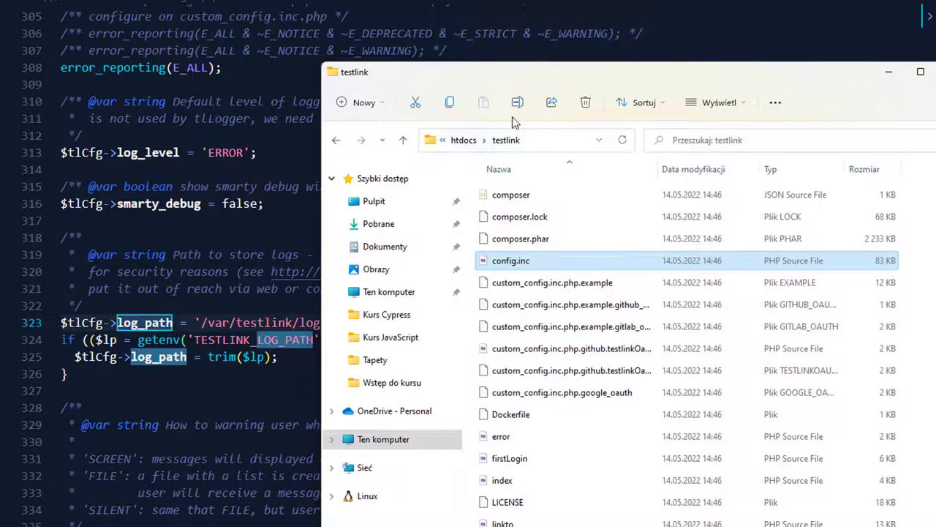
Step: Open the testlink\logs folder in File Explorer and copy its address-bar path
{"action": "left_click_drag", "start_coordinate": [496, 70], "coordinate": [486, 85]}
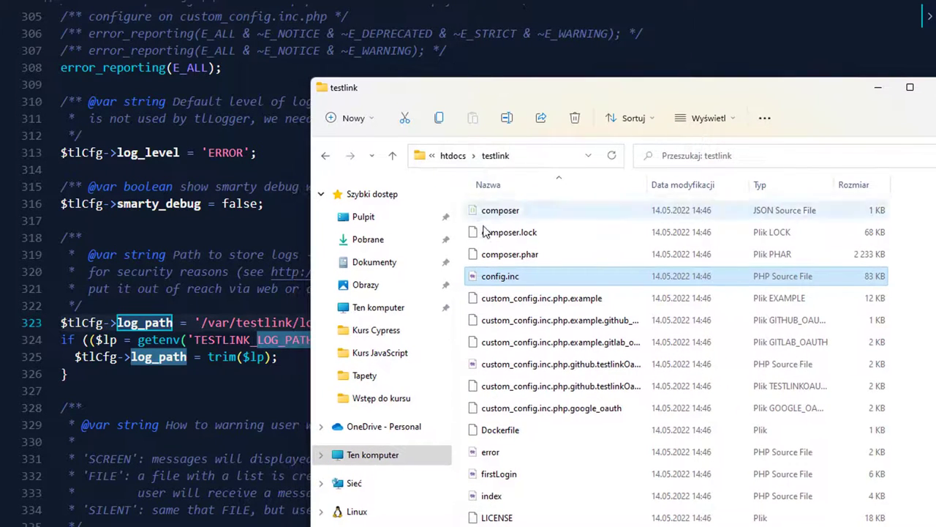
{"action": "scroll", "coordinate": [485, 231], "scroll_direction": "up", "scroll_amount": 10}
{"action": "scroll", "coordinate": [486, 231], "scroll_direction": "up", "scroll_amount": 3}
{"action": "left_click", "coordinate": [453, 155]}
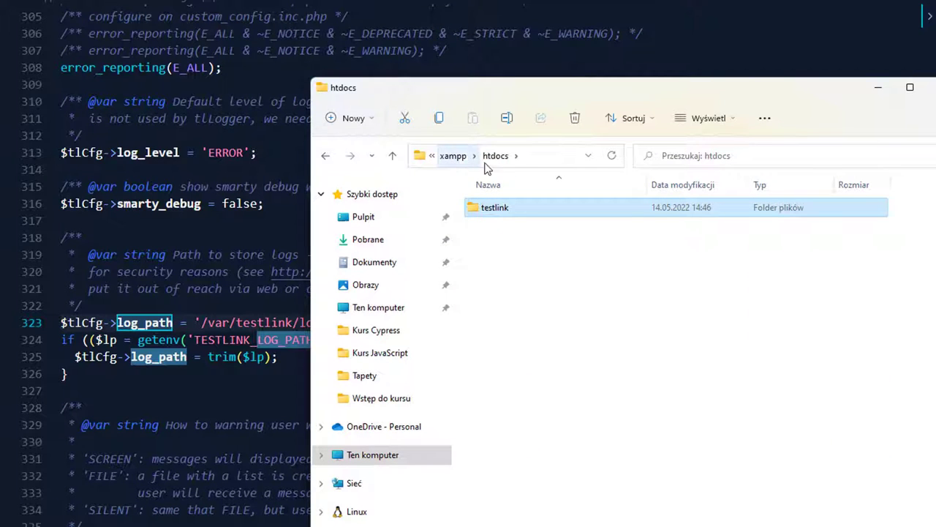
{"action": "double_click", "coordinate": [494, 208]}
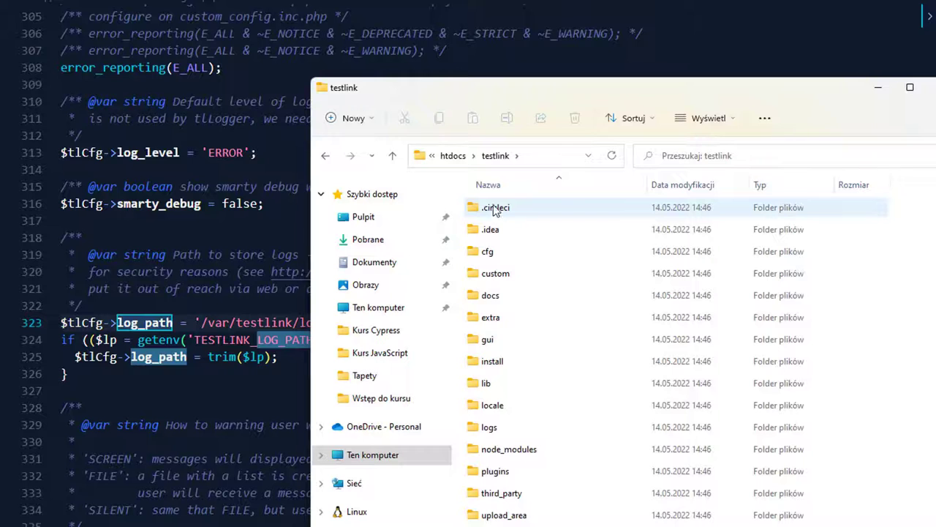
{"action": "left_click_drag", "start_coordinate": [491, 89], "coordinate": [548, 79]}
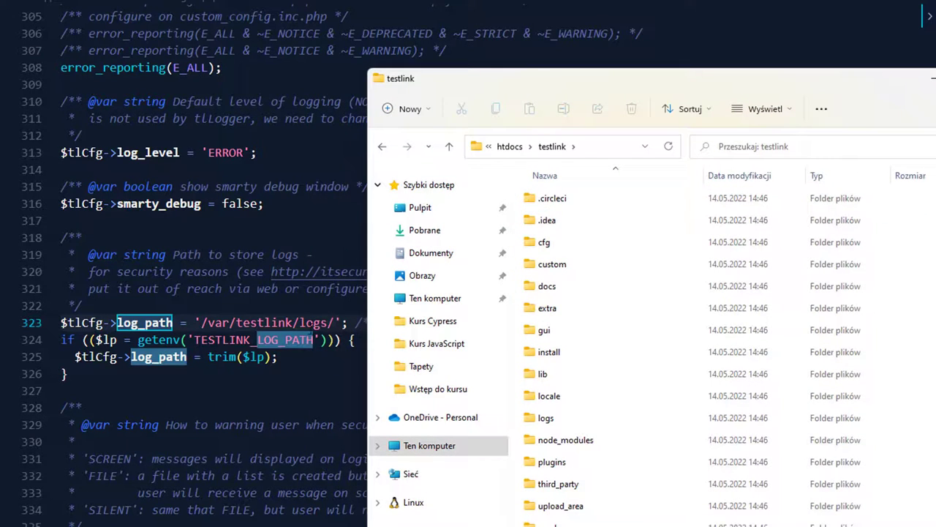
{"action": "left_click", "coordinate": [557, 417]}
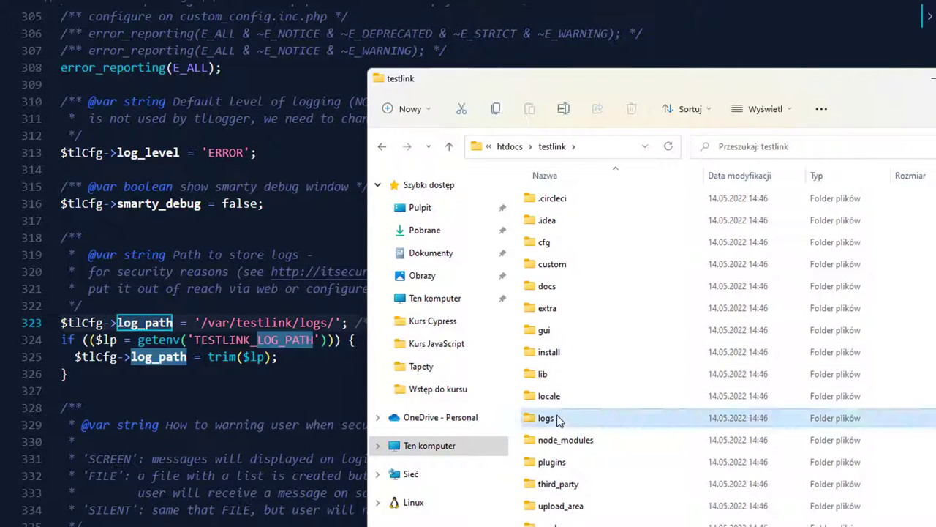
{"action": "double_click", "coordinate": [556, 416]}
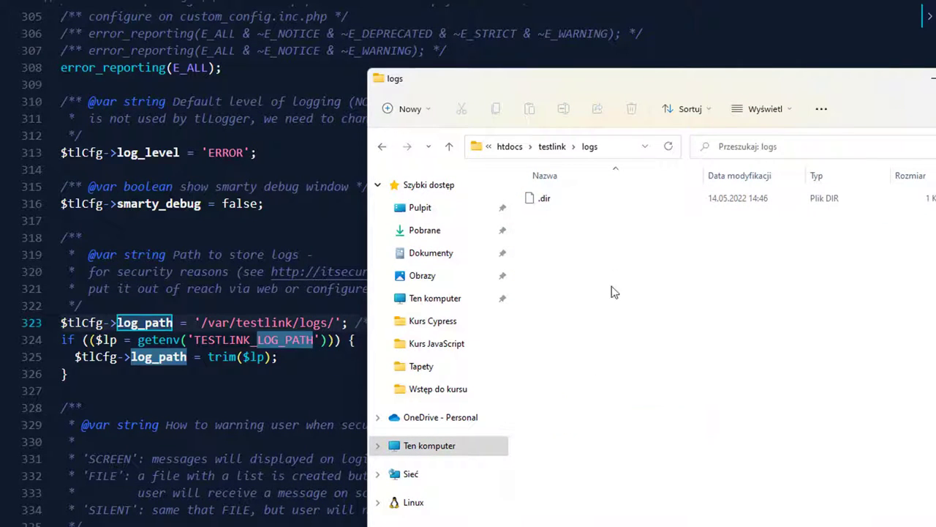
{"action": "left_click", "coordinate": [618, 149]}
{"action": "key", "text": "ctrl+c"}
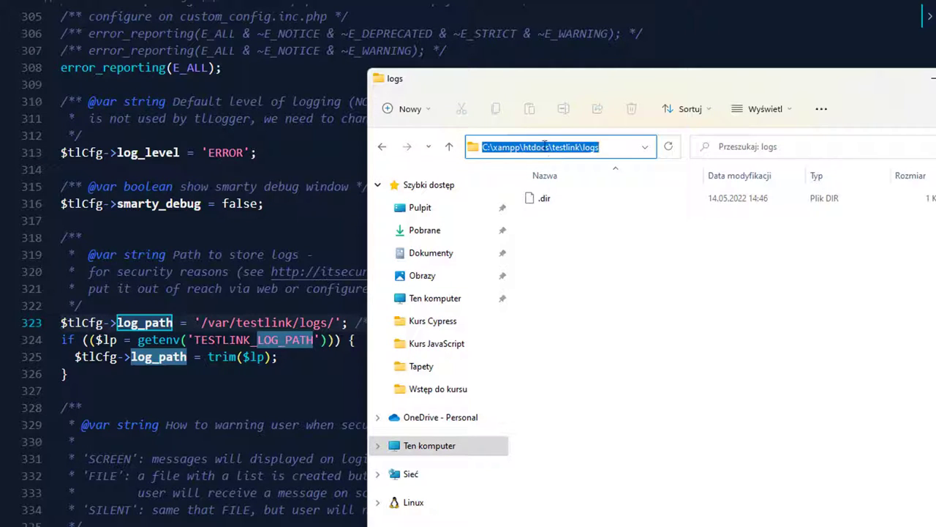
{"action": "right_click", "coordinate": [533, 146]}
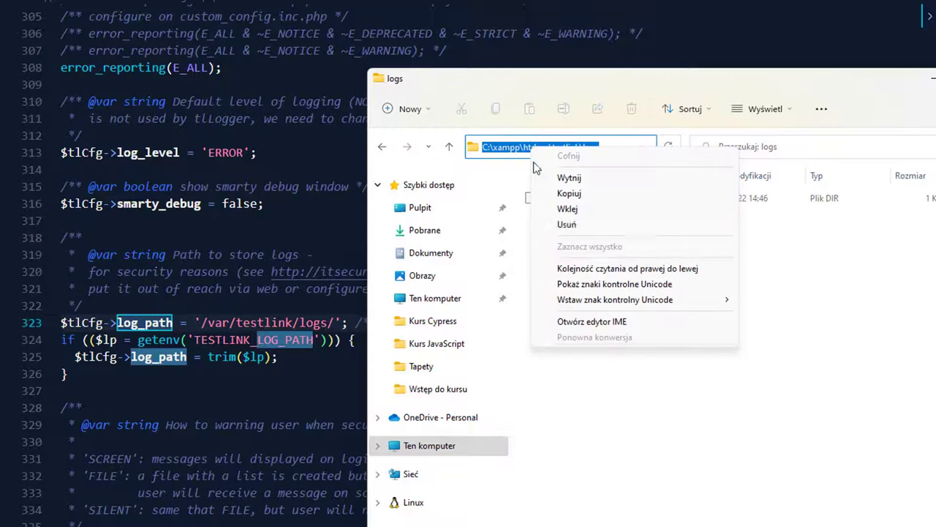
{"action": "left_click", "coordinate": [563, 208]}
Step: Set log_path to 'C:/xampp/htdocs/testlink/logs/' with forward slashes, then locate repositoryPath
{"action": "left_click", "coordinate": [82, 305]}
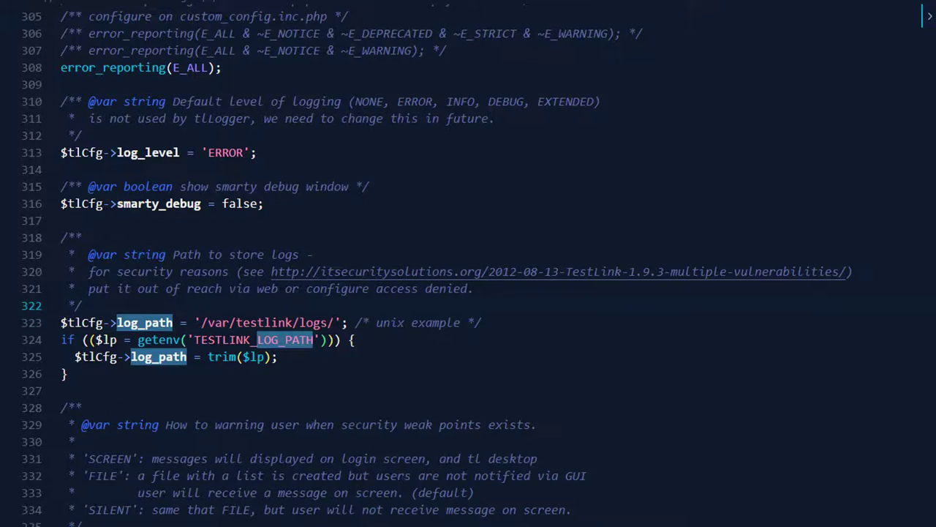
{"action": "left_click", "coordinate": [336, 323]}
{"action": "key", "text": "Left"}
{"action": "key", "text": "Left"}
{"action": "key", "text": "Left"}
{"action": "key", "text": "Left"}
{"action": "key", "text": "Left"}
{"action": "key", "text": "Left"}
{"action": "key", "text": "Left"}
{"action": "key", "text": "Left"}
{"action": "key", "text": "Left"}
{"action": "key", "text": "Left"}
{"action": "key", "text": "Left"}
{"action": "key", "text": "Left"}
{"action": "key", "text": "Left"}
{"action": "key", "text": "Left"}
{"action": "key", "text": "Left"}
{"action": "key", "text": "Left"}
{"action": "key", "text": "Left"}
{"action": "key", "text": "Left"}
{"action": "key", "text": "Left"}
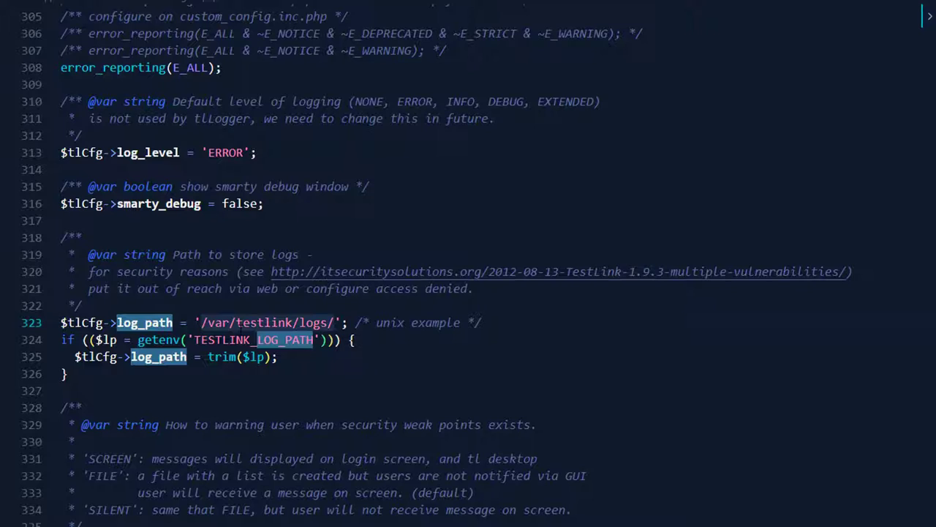
{"action": "key", "text": "Delete"}
{"action": "key", "text": "Delete"}
{"action": "key", "text": "Delete"}
{"action": "key", "text": "Delete"}
{"action": "key", "text": "Delete"}
{"action": "key", "text": "Delete"}
{"action": "key", "text": "Delete"}
{"action": "key", "text": "Delete"}
{"action": "key", "text": "Delete"}
{"action": "key", "text": "Delete"}
{"action": "key", "text": "Delete"}
{"action": "key", "text": "Delete"}
{"action": "key", "text": "Delete"}
{"action": "key", "text": "Delete"}
{"action": "key", "text": "Delete"}
{"action": "key", "text": "Delete"}
{"action": "key", "text": "Delete"}
{"action": "key", "text": "Delete"}
{"action": "key", "text": "Delete"}
{"action": "key", "text": "ctrl+v"}
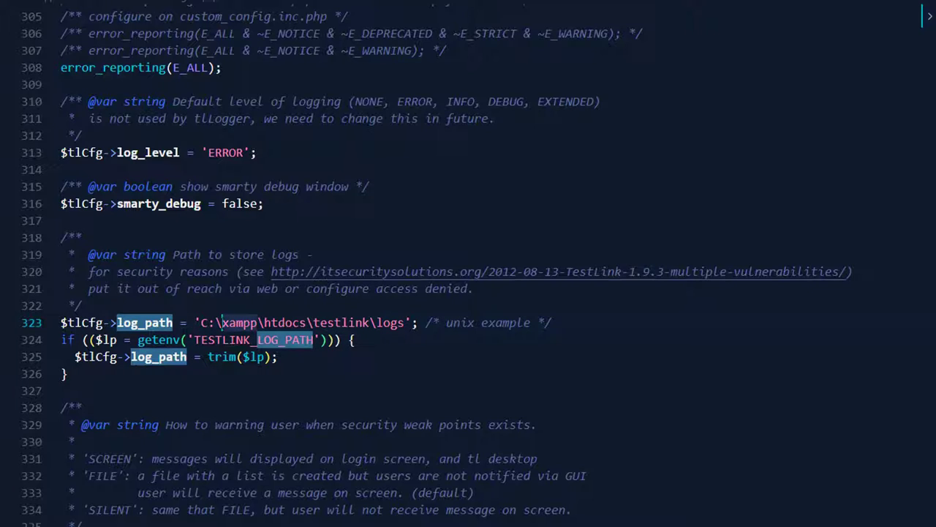
{"action": "key", "text": "BackSpace"}
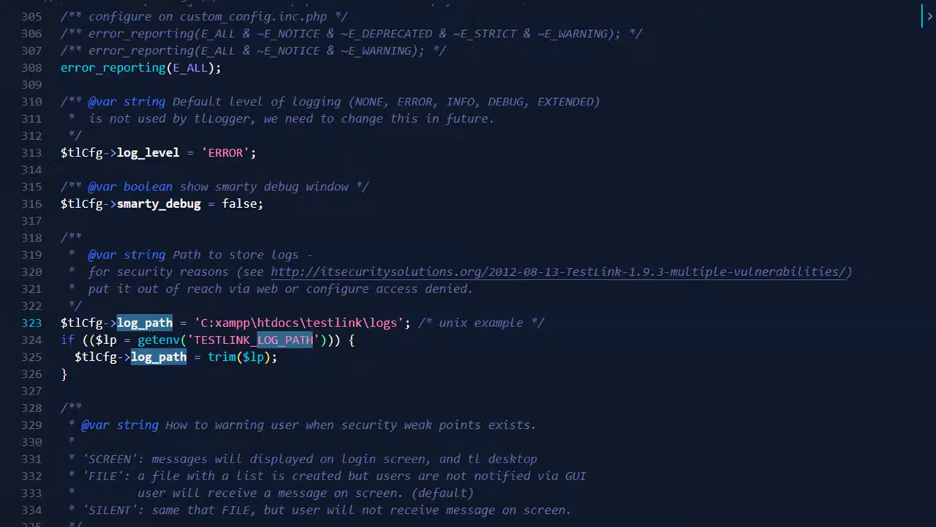
{"action": "type", "text": "/"}
{"action": "key", "text": "Right"}
{"action": "key", "text": "Right"}
{"action": "key", "text": "Right"}
{"action": "key", "text": "Right"}
{"action": "key", "text": "Right"}
{"action": "key", "text": "Right"}
{"action": "key", "text": "BackSpace"}
{"action": "type", "text": "/"}
{"action": "key", "text": "Right"}
{"action": "key", "text": "Right"}
{"action": "key", "text": "Right"}
{"action": "key", "text": "Right"}
{"action": "key", "text": "Right"}
{"action": "key", "text": "Right"}
{"action": "key", "text": "BackSpace"}
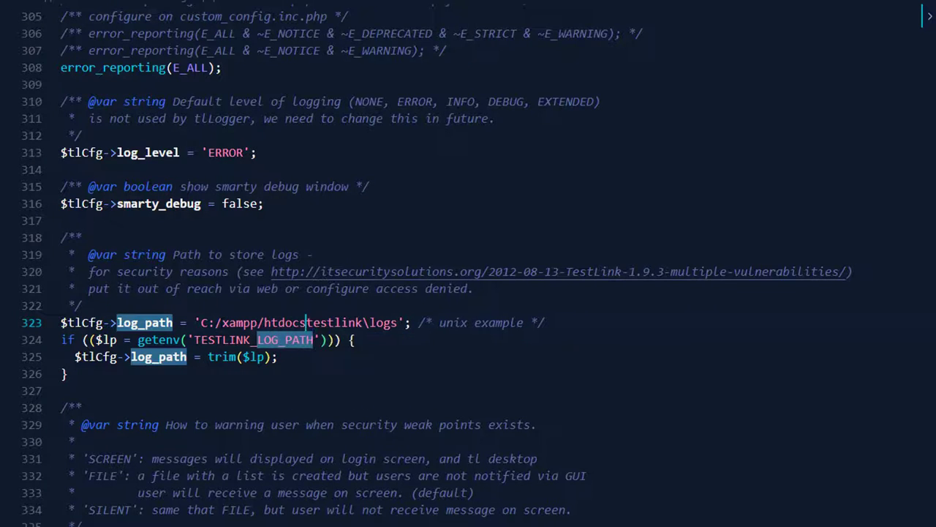
{"action": "type", "text": "/"}
{"action": "key", "text": "Right"}
{"action": "key", "text": "Right"}
{"action": "key", "text": "Right"}
{"action": "key", "text": "Right"}
{"action": "key", "text": "Right"}
{"action": "key", "text": "Right"}
{"action": "key", "text": "Right"}
{"action": "key", "text": "Right"}
{"action": "key", "text": "Right"}
{"action": "key", "text": "BackSpace"}
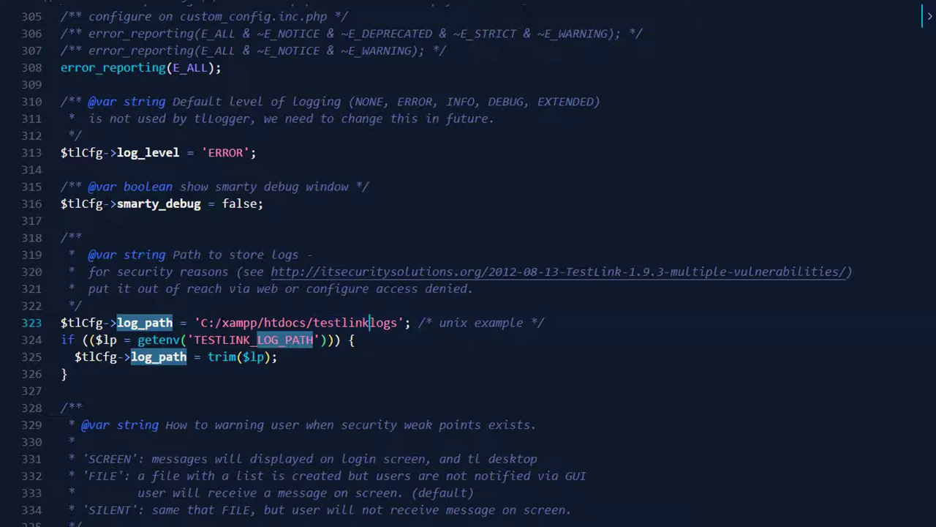
{"action": "type", "text": "/"}
{"action": "key", "text": "Right"}
{"action": "key", "text": "Right"}
{"action": "key", "text": "Right"}
{"action": "key", "text": "Right"}
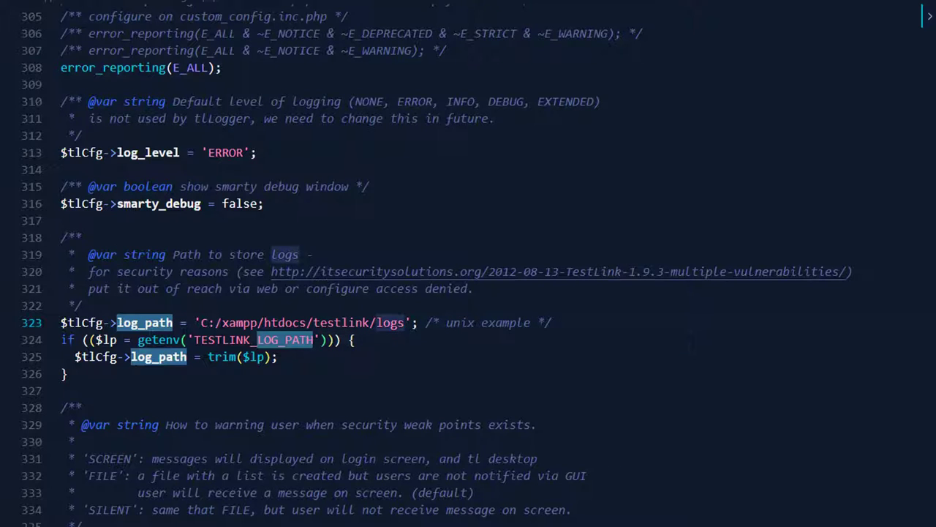
{"action": "type", "text": "/"}
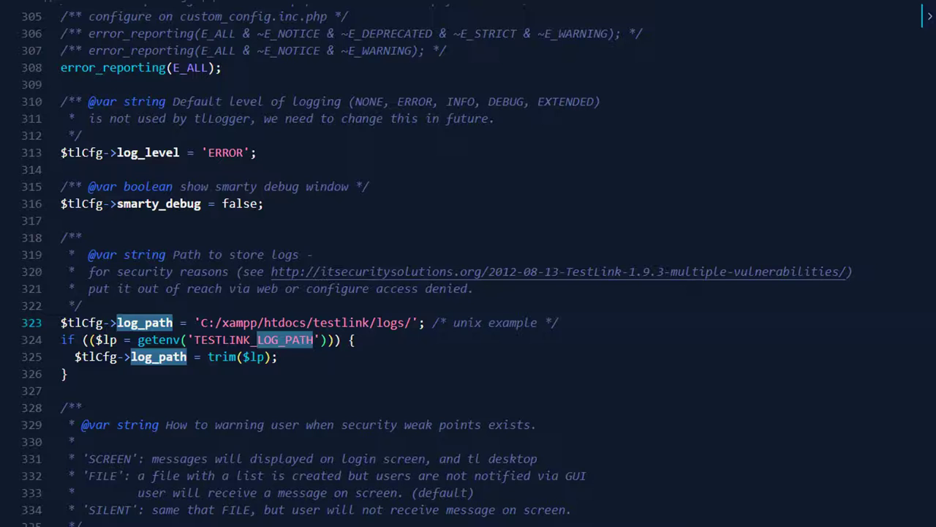
{"action": "key", "text": "ctrl+a"}
{"action": "type", "text": "repositoryPath"}
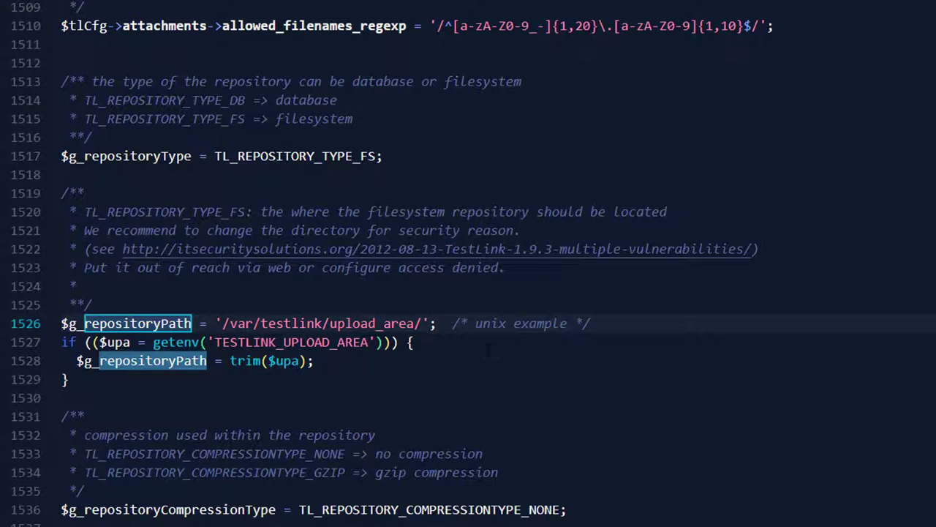
Step: Copy the full path of the testlink upload_area folder from File Explorer
{"action": "key", "text": "alt+Tab"}
{"action": "left_click", "coordinate": [598, 130]}
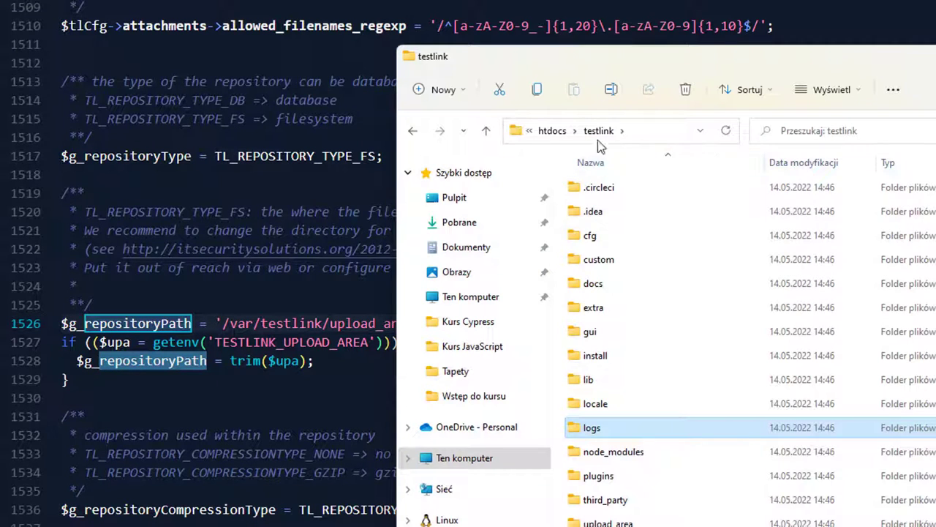
{"action": "scroll", "coordinate": [647, 262], "scroll_direction": "down", "scroll_amount": 1}
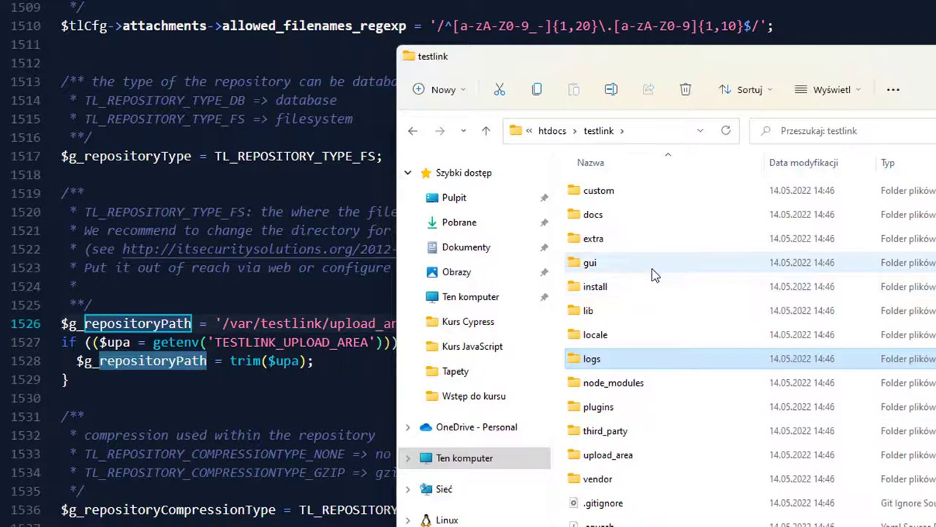
{"action": "double_click", "coordinate": [608, 455]}
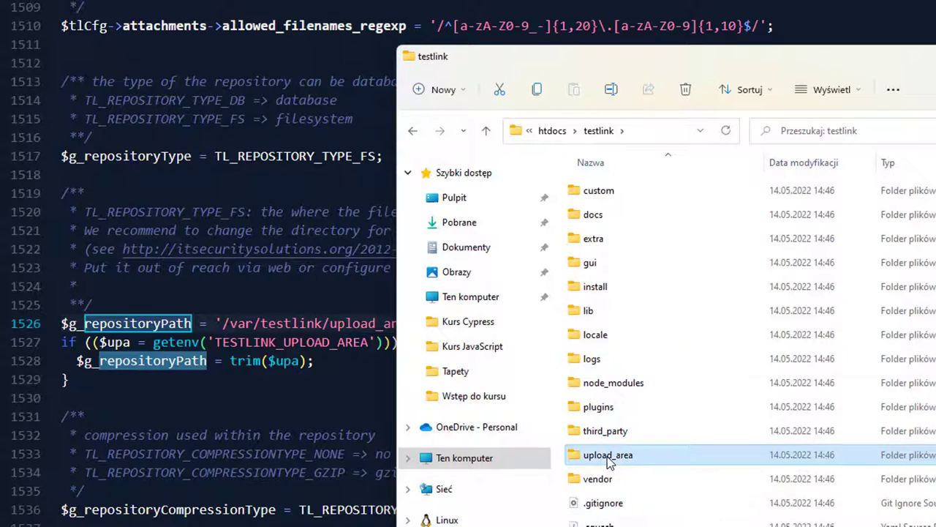
{"action": "left_click", "coordinate": [668, 139]}
{"action": "key", "text": "ctrl+c"}
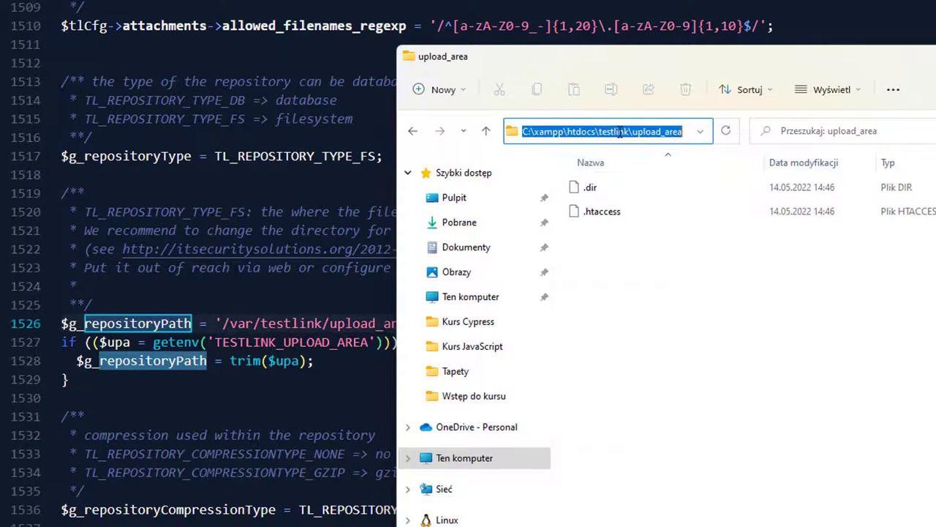
{"action": "right_click", "coordinate": [621, 131]}
{"action": "left_click", "coordinate": [660, 182]}
Step: Replace '/var/testlink/upload_area/' with 'C:/xampp/htdocs/testlink/upload_area/' and save config.inc.php
{"action": "left_click", "coordinate": [214, 323]}
{"action": "left_click_drag", "start_coordinate": [422, 324], "coordinate": [219, 324]}
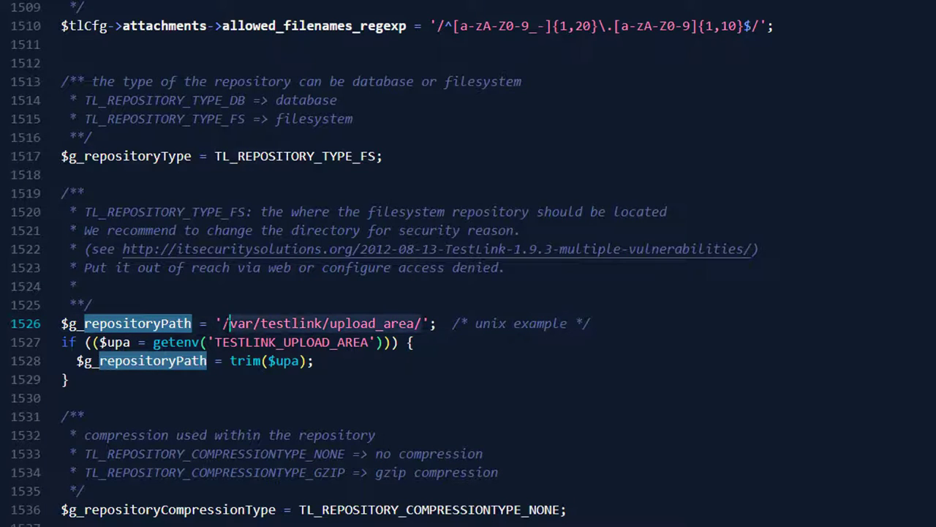
{"action": "key", "text": "ctrl+v"}
{"action": "key", "text": "BackSpace"}
{"action": "type", "text": "/"}
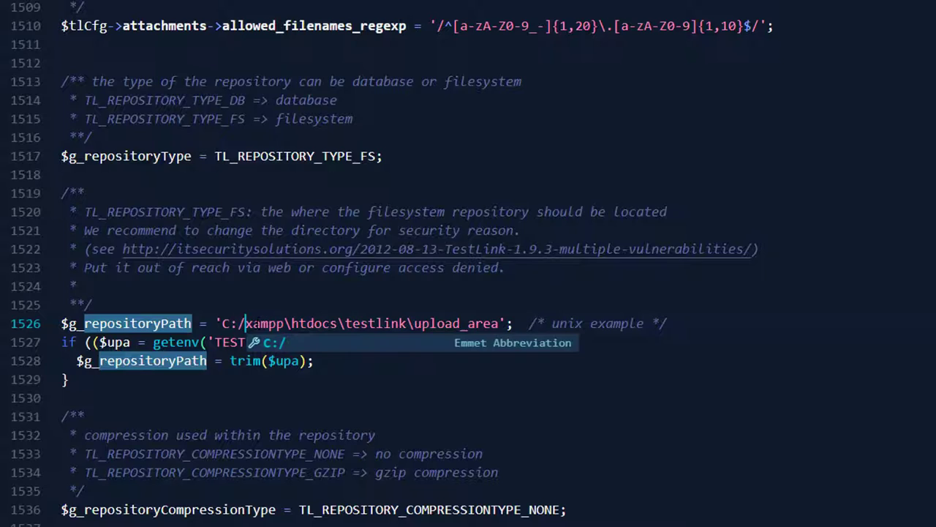
{"action": "key", "text": "Right"}
{"action": "key", "text": "Right"}
{"action": "key", "text": "Right"}
{"action": "key", "text": "Right"}
{"action": "key", "text": "Right"}
{"action": "key", "text": "Delete"}
{"action": "type", "text": "/"}
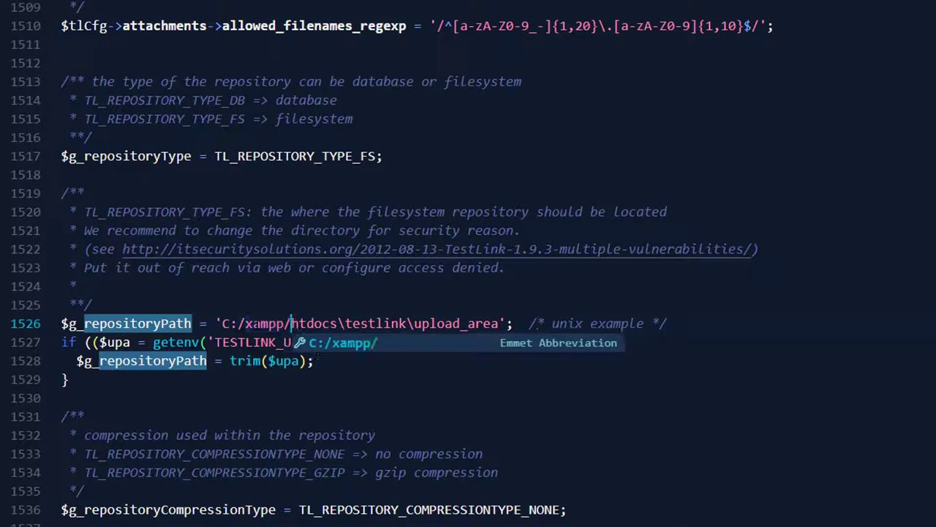
{"action": "key", "text": "Right"}
{"action": "key", "text": "Right"}
{"action": "key", "text": "Right"}
{"action": "key", "text": "Right"}
{"action": "key", "text": "Right"}
{"action": "key", "text": "Right"}
{"action": "key", "text": "Right"}
{"action": "key", "text": "BackSpace"}
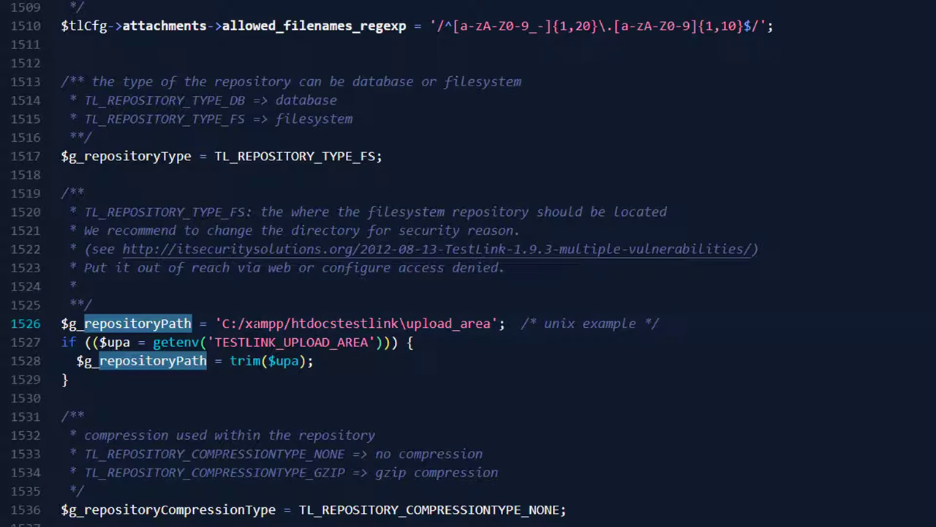
{"action": "type", "text": "/"}
{"action": "key", "text": "Right"}
{"action": "key", "text": "Right"}
{"action": "key", "text": "Right"}
{"action": "key", "text": "Right"}
{"action": "key", "text": "Right"}
{"action": "key", "text": "Right"}
{"action": "key", "text": "Right"}
{"action": "key", "text": "Right"}
{"action": "key", "text": "Delete"}
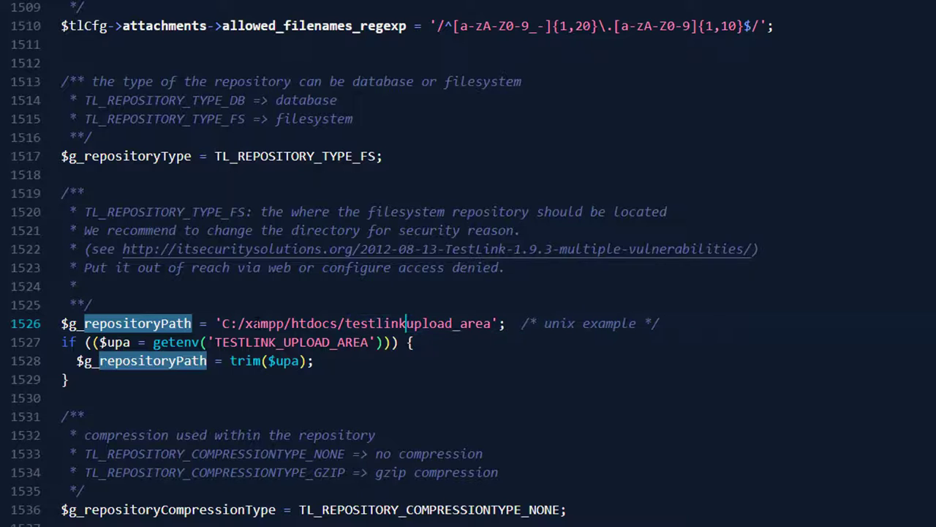
{"action": "type", "text": "/"}
{"action": "key", "text": "Right"}
{"action": "key", "text": "Right"}
{"action": "key", "text": "Right"}
{"action": "key", "text": "Right"}
{"action": "key", "text": "Right"}
{"action": "key", "text": "Right"}
{"action": "key", "text": "Right"}
{"action": "key", "text": "Right"}
{"action": "key", "text": "Right"}
{"action": "key", "text": "Right"}
{"action": "key", "text": "Right"}
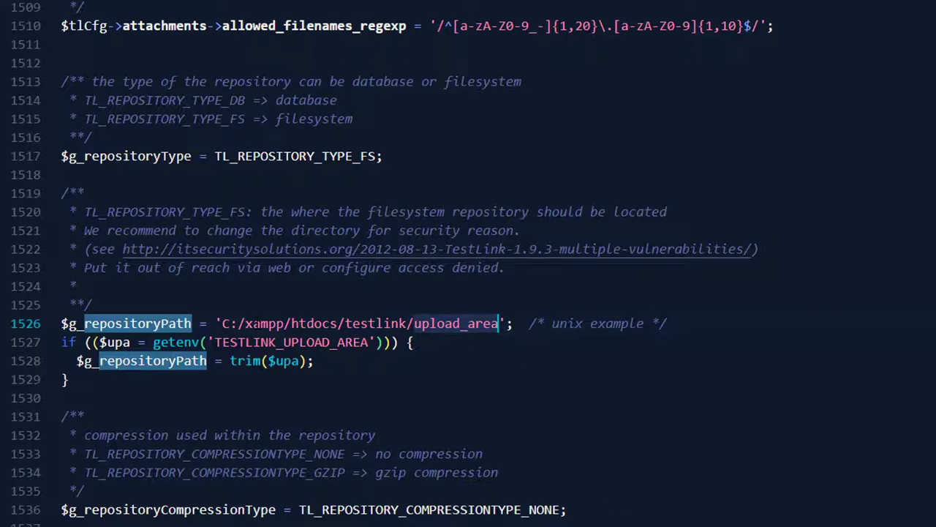
{"action": "type", "text": "/"}
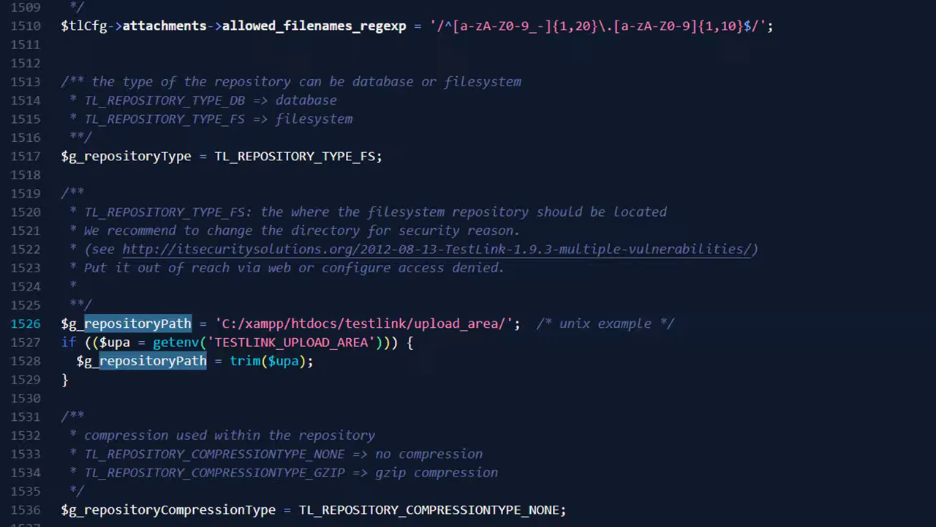
{"action": "left_click", "coordinate": [40, 11]}
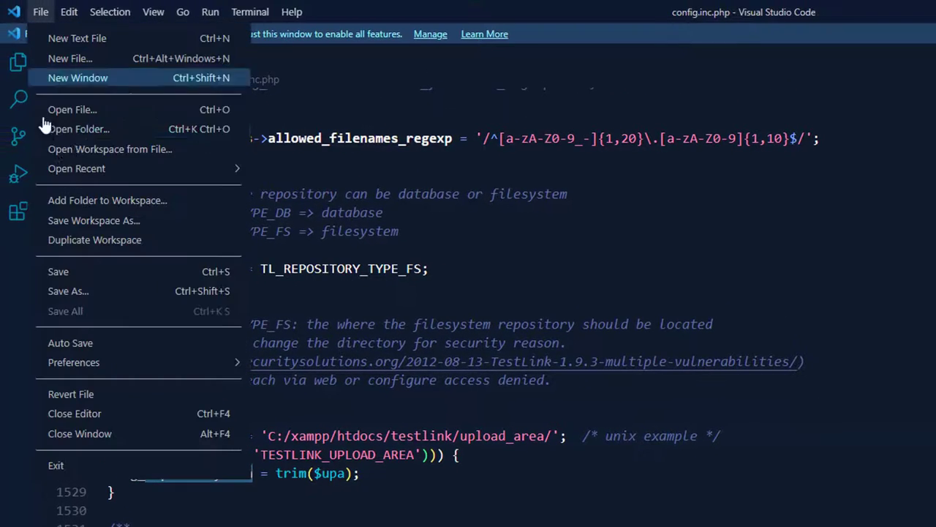
{"action": "left_click", "coordinate": [46, 276]}
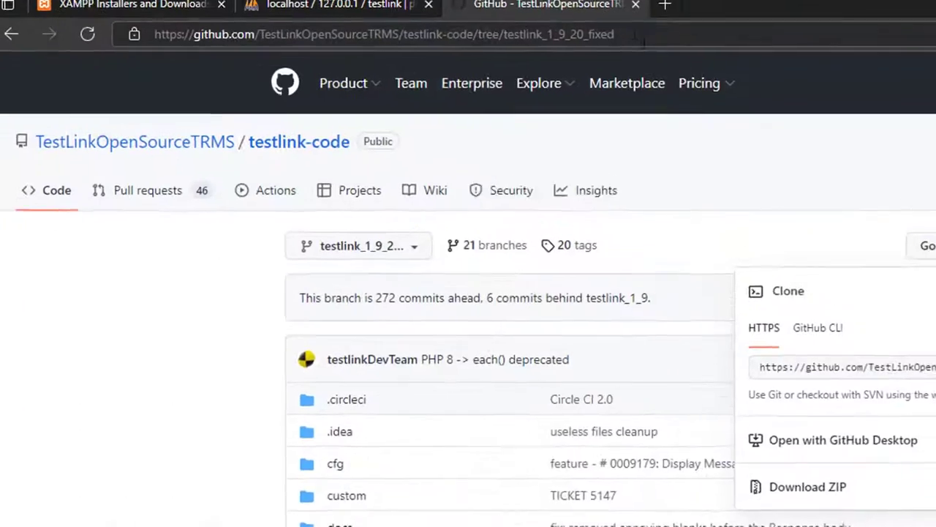
Step: Load localhost/testlink in Edge after confirming the testlink folder name under htdocs
{"action": "left_click", "coordinate": [635, 34]}
{"action": "type", "text": "localhost:"}
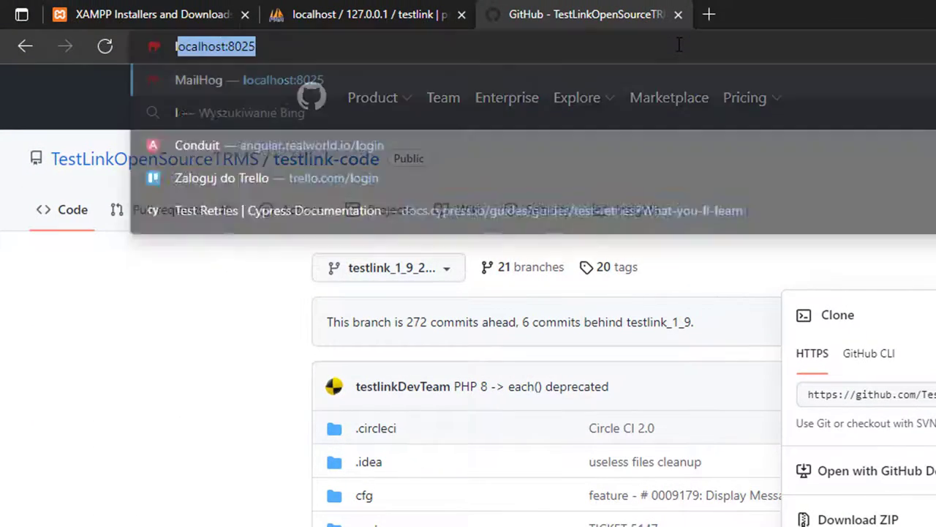
{"action": "key", "text": "BackSpace"}
{"action": "type", "text": "/"}
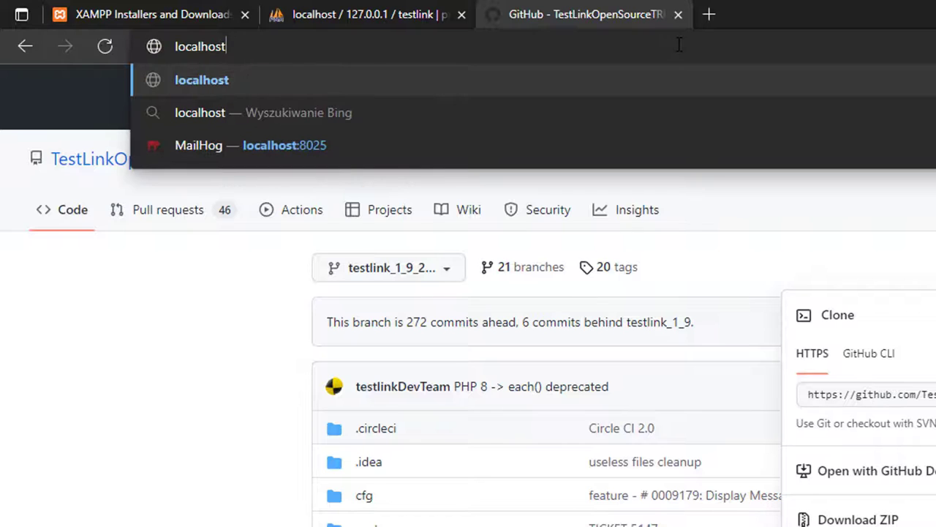
{"action": "type", "text": "testlink"}
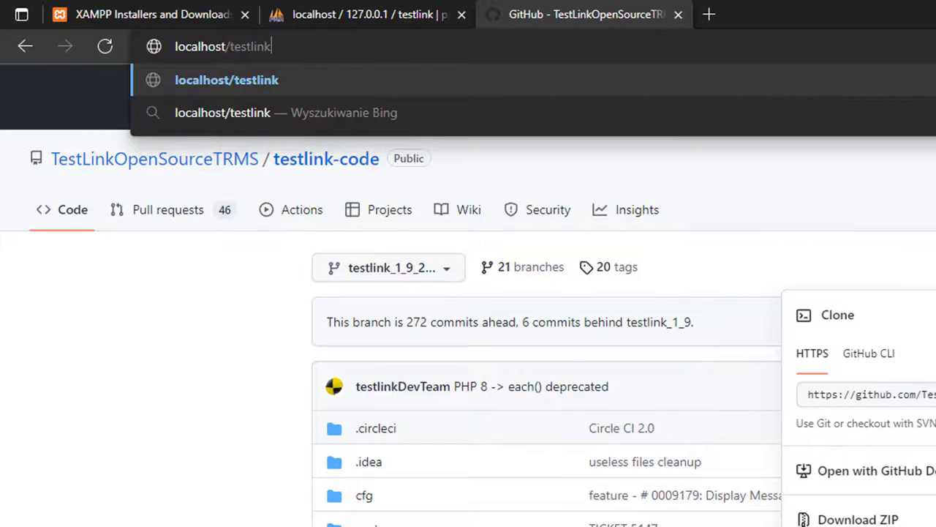
{"action": "key", "text": "alt+Tab"}
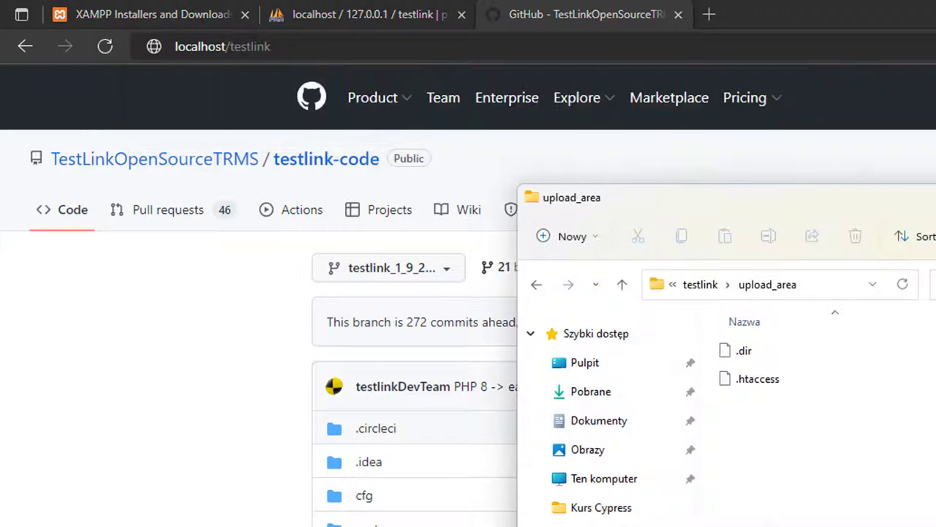
{"action": "left_click", "coordinate": [707, 288]}
{"action": "left_click", "coordinate": [698, 287]}
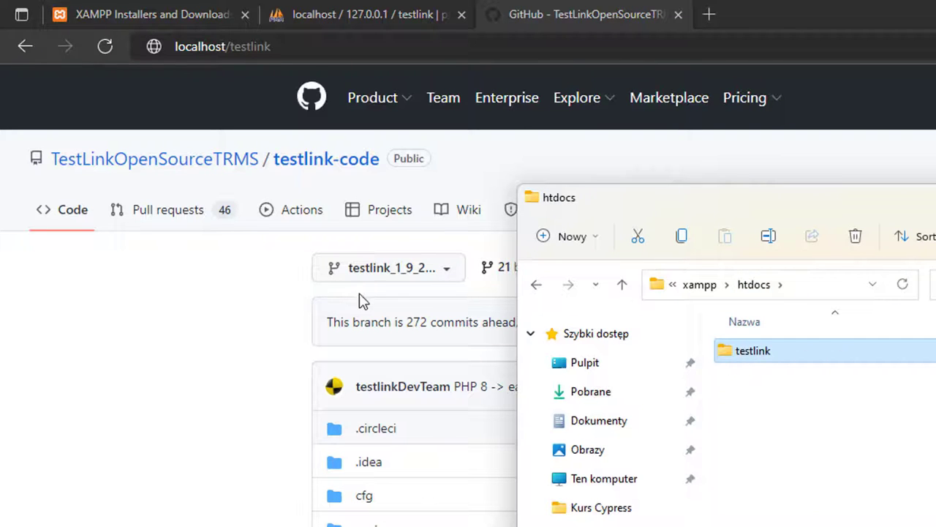
{"action": "left_click", "coordinate": [400, 54]}
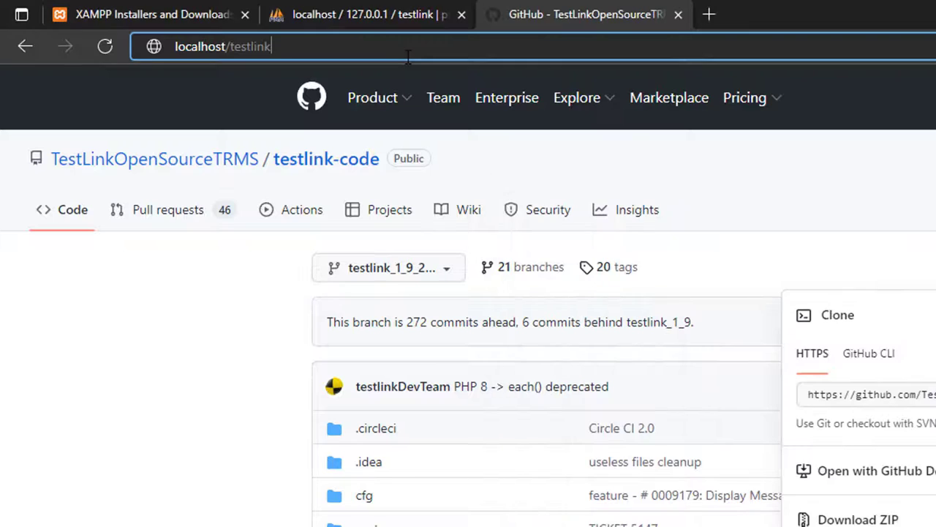
{"action": "key", "text": "Return"}
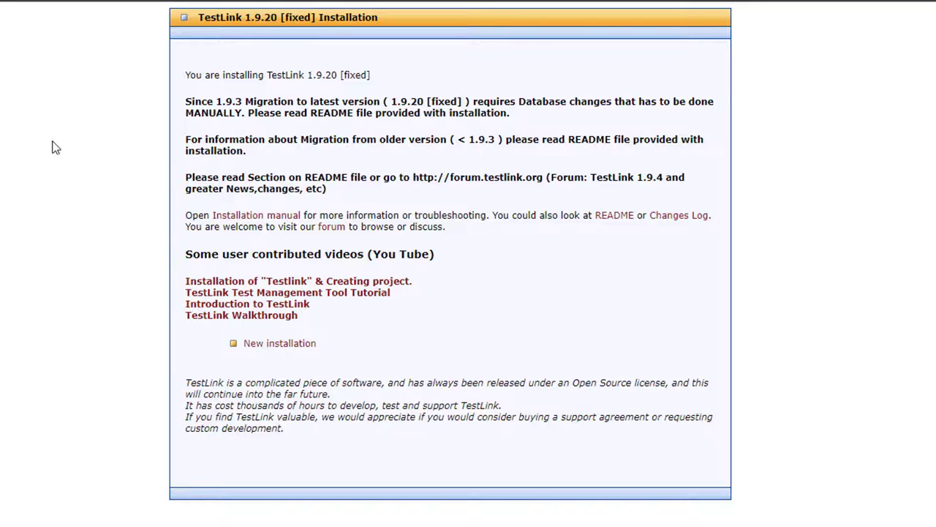
Step: Start a New installation and accept the TestLink license terms
{"action": "left_click", "coordinate": [296, 346]}
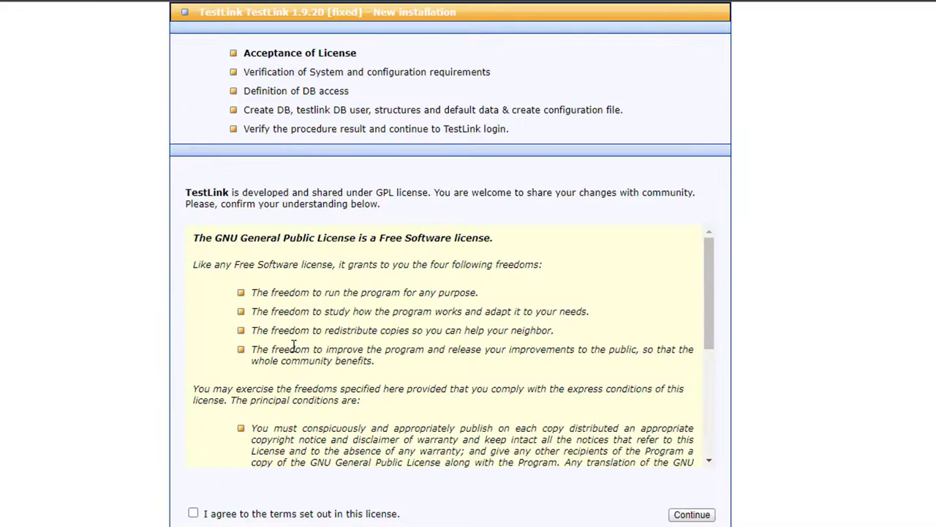
{"action": "left_click", "coordinate": [193, 513]}
{"action": "scroll", "coordinate": [374, 321], "scroll_direction": "down", "scroll_amount": 5}
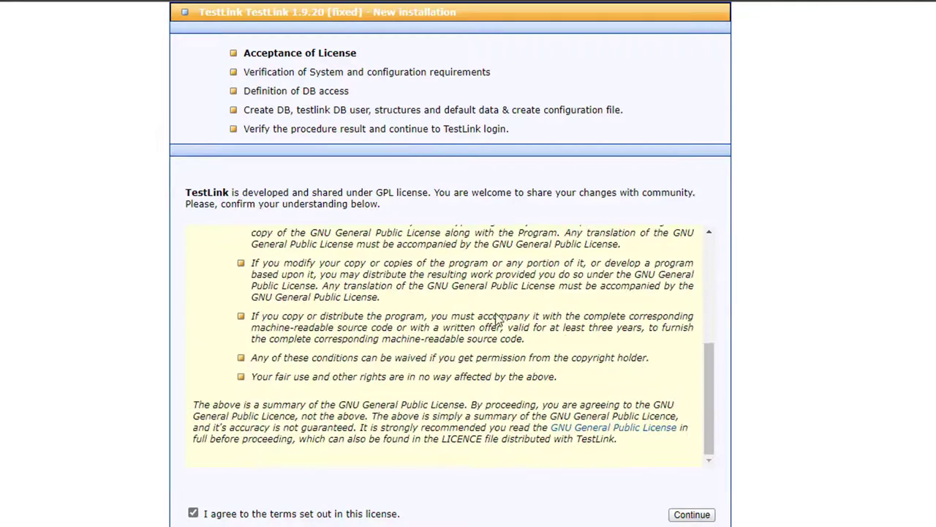
{"action": "scroll", "coordinate": [547, 327], "scroll_direction": "up", "scroll_amount": 5}
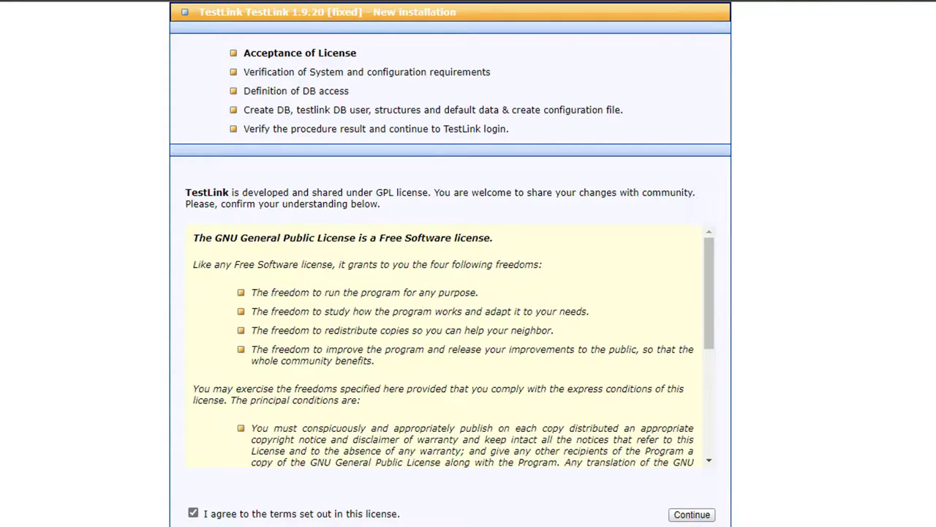
{"action": "left_click", "coordinate": [703, 516]}
Step: Review the system requirement and read/write permission checks, then continue to database configuration
{"action": "scroll", "coordinate": [658, 380], "scroll_direction": "down", "scroll_amount": 2}
{"action": "scroll", "coordinate": [623, 337], "scroll_direction": "down", "scroll_amount": 3}
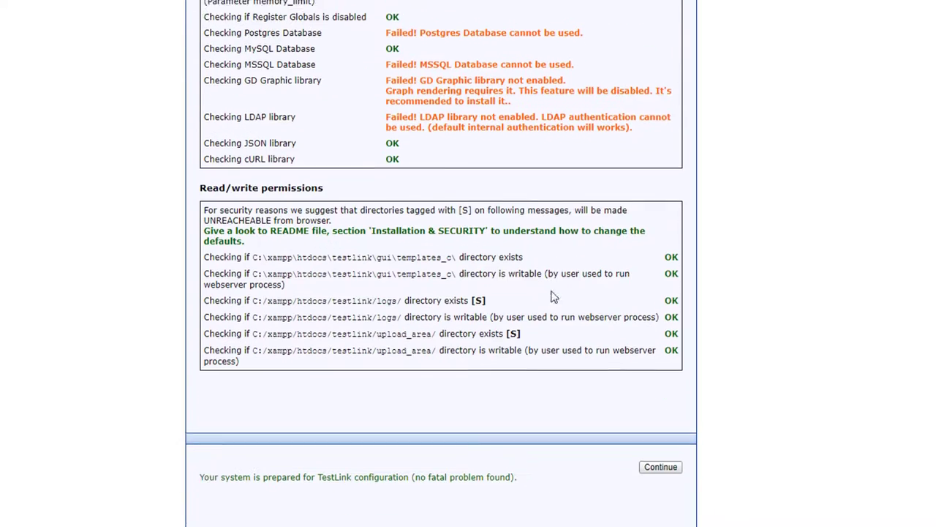
{"action": "left_click_drag", "start_coordinate": [662, 251], "coordinate": [417, 219]}
{"action": "left_click", "coordinate": [711, 339]}
{"action": "scroll", "coordinate": [662, 304], "scroll_direction": "up", "scroll_amount": 3}
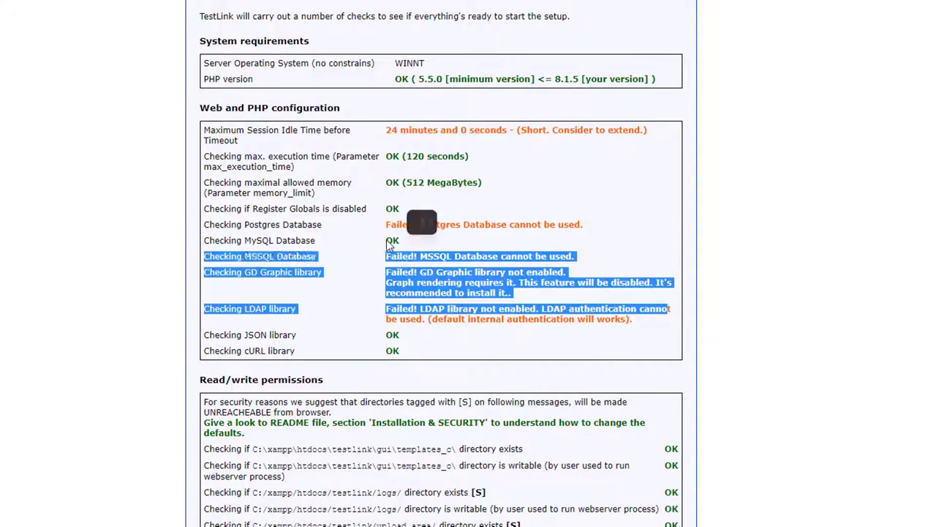
{"action": "left_click", "coordinate": [387, 233]}
{"action": "scroll", "coordinate": [483, 137], "scroll_direction": "up", "scroll_amount": 1}
{"action": "scroll", "coordinate": [439, 142], "scroll_direction": "down", "scroll_amount": 4}
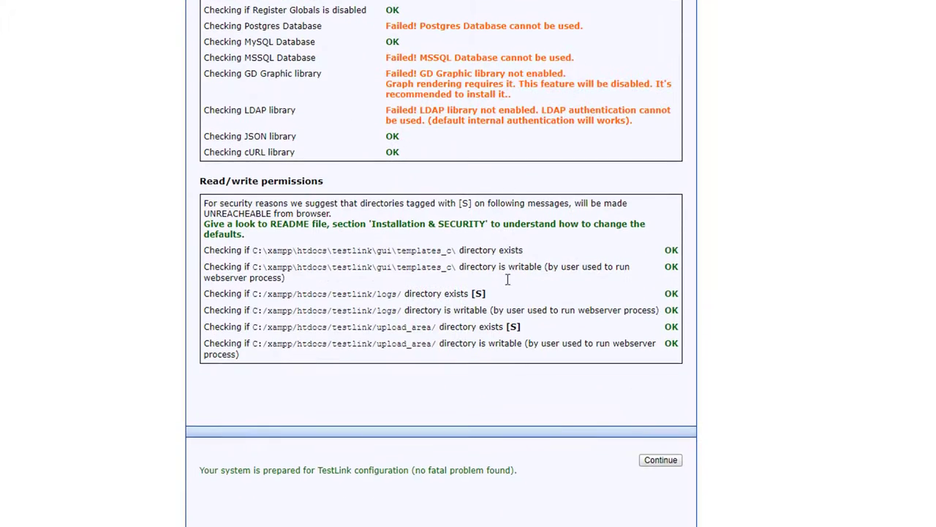
{"action": "left_click", "coordinate": [666, 461]}
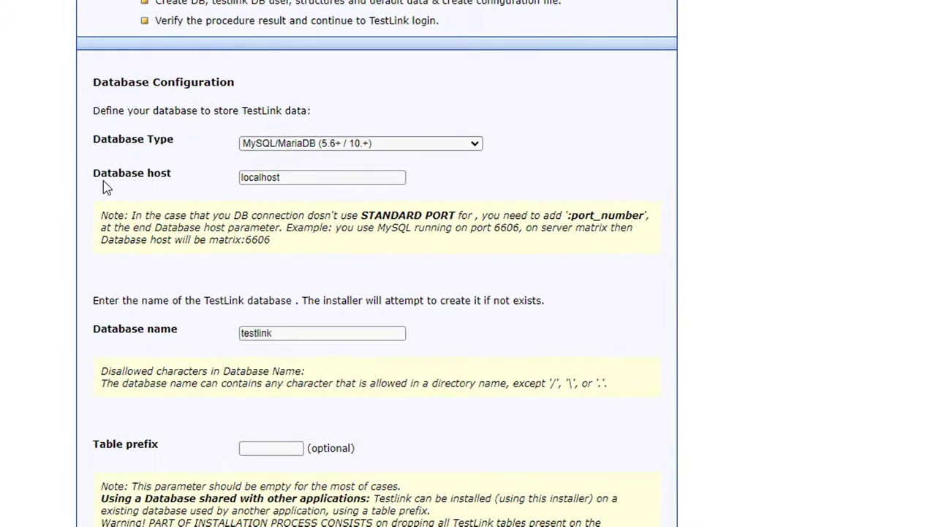
Step: Check the localhost database host by loading 127.0.0.1 in a new browser tab
{"action": "double_click", "coordinate": [272, 178]}
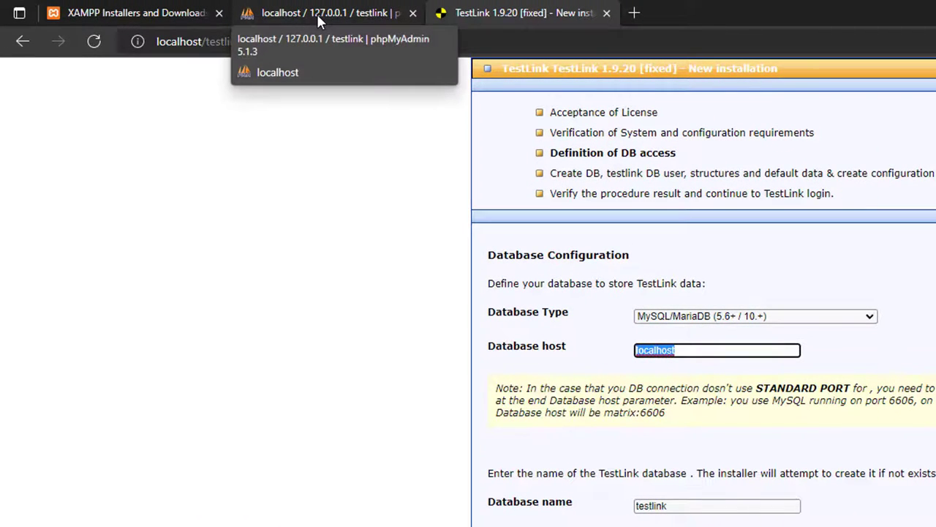
{"action": "left_click", "coordinate": [637, 12]}
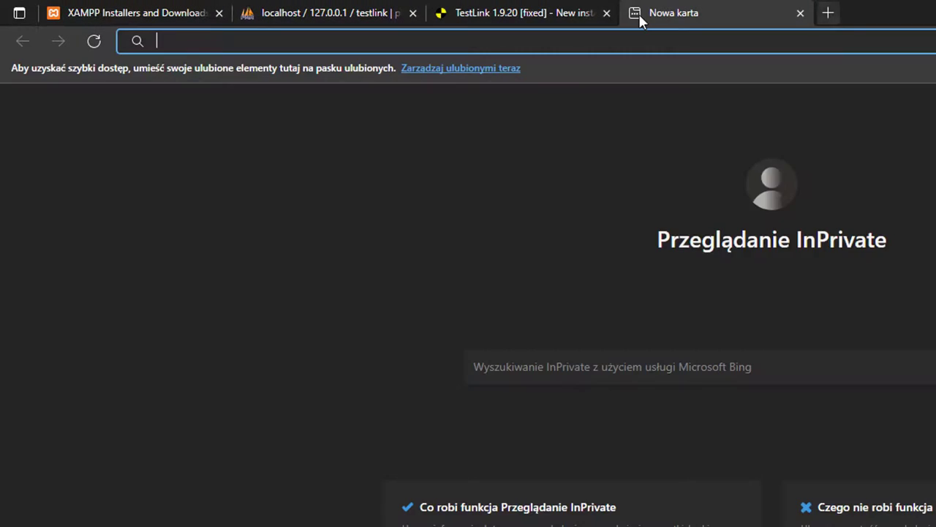
{"action": "type", "text": "127.0"}
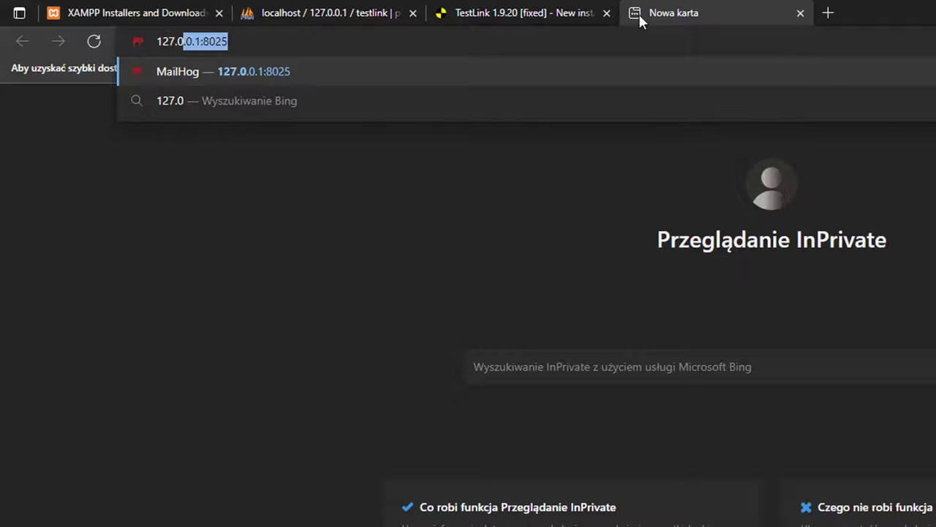
{"action": "type", "text": ".0.1"}
{"action": "key", "text": "Delete"}
{"action": "key", "text": "Return"}
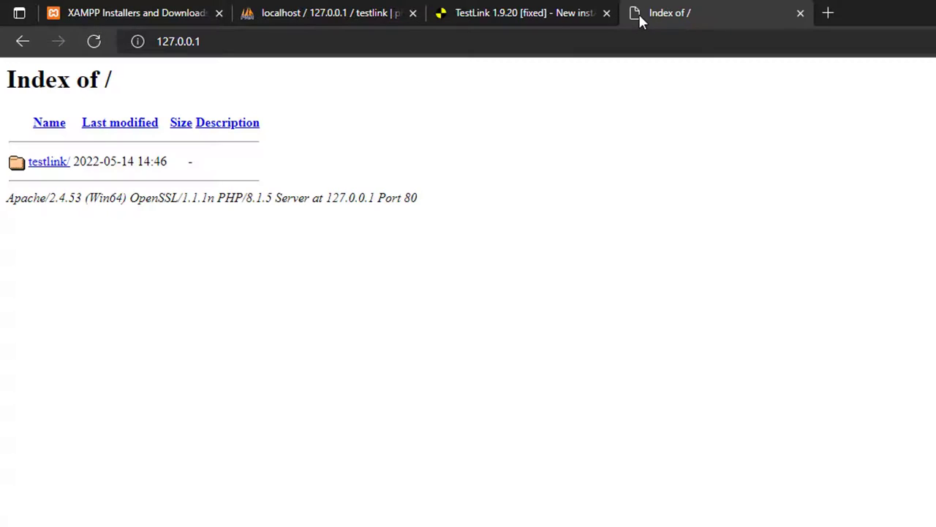
{"action": "left_click", "coordinate": [801, 13]}
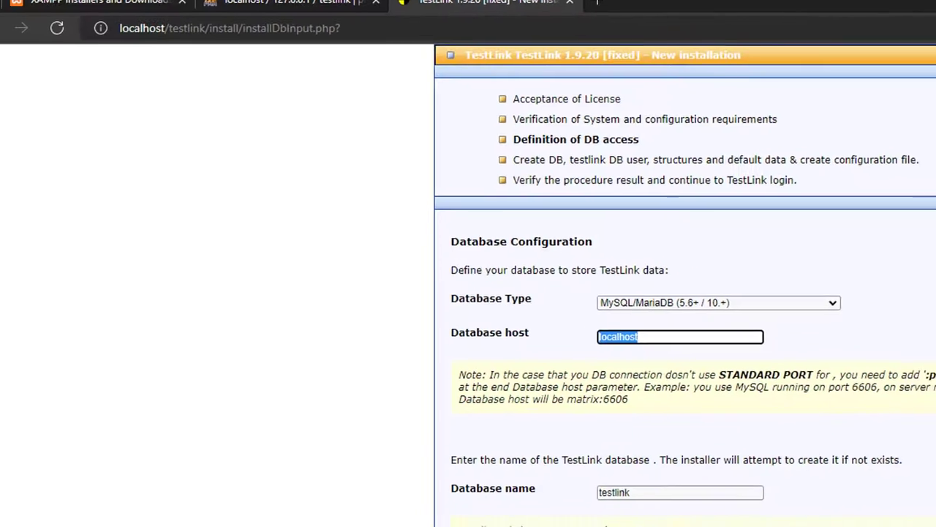
{"action": "key", "text": "alt+Tab"}
{"action": "key", "text": "alt+Tab"}
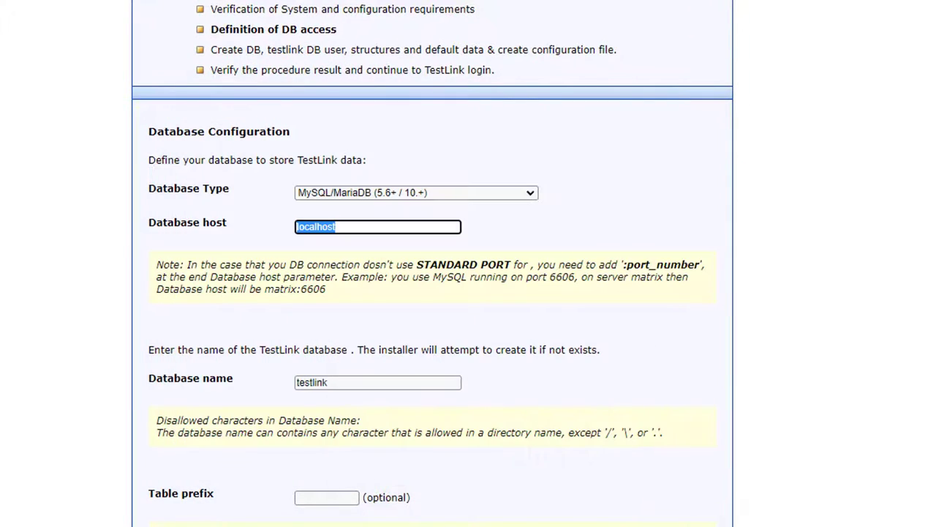
{"action": "left_click", "coordinate": [443, 228]}
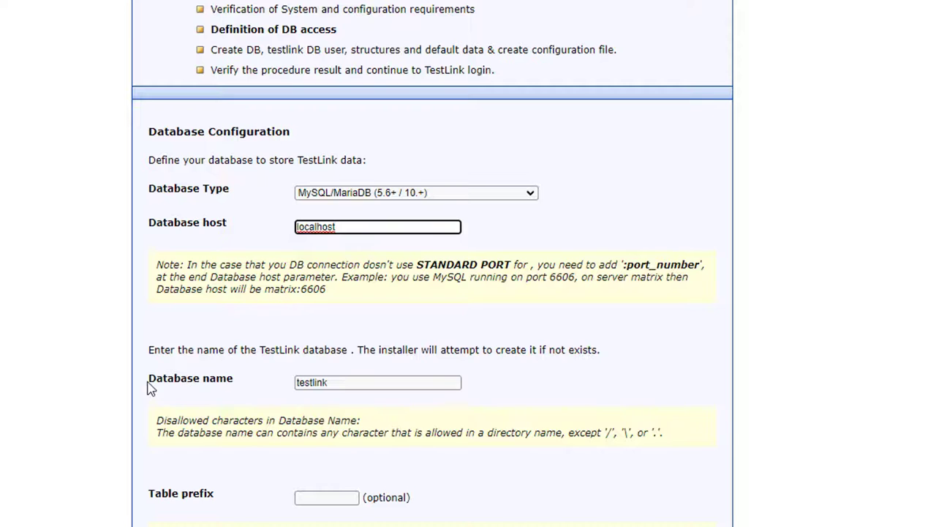
{"action": "left_click_drag", "start_coordinate": [234, 380], "coordinate": [151, 381]}
{"action": "left_click", "coordinate": [168, 270]}
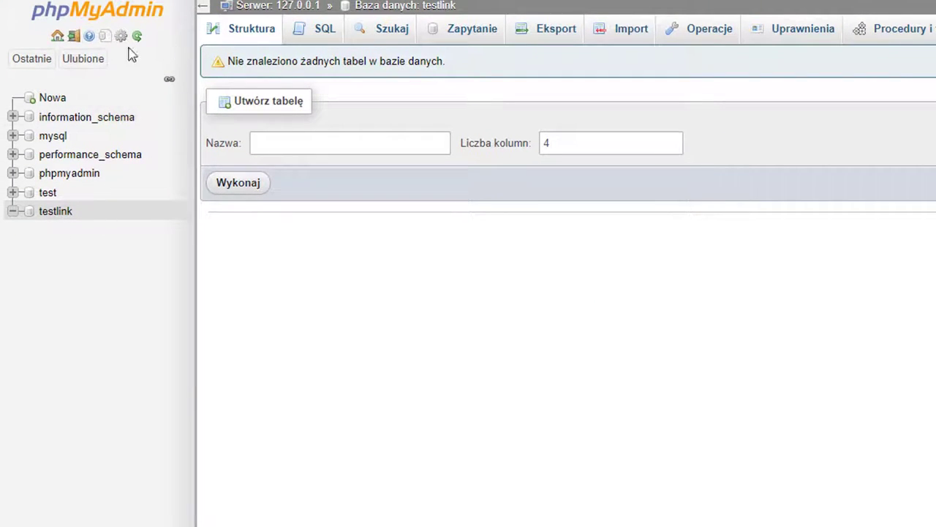
Step: Confirm the testlink database appears in phpMyAdmin's Databases list
{"action": "left_click", "coordinate": [106, 11]}
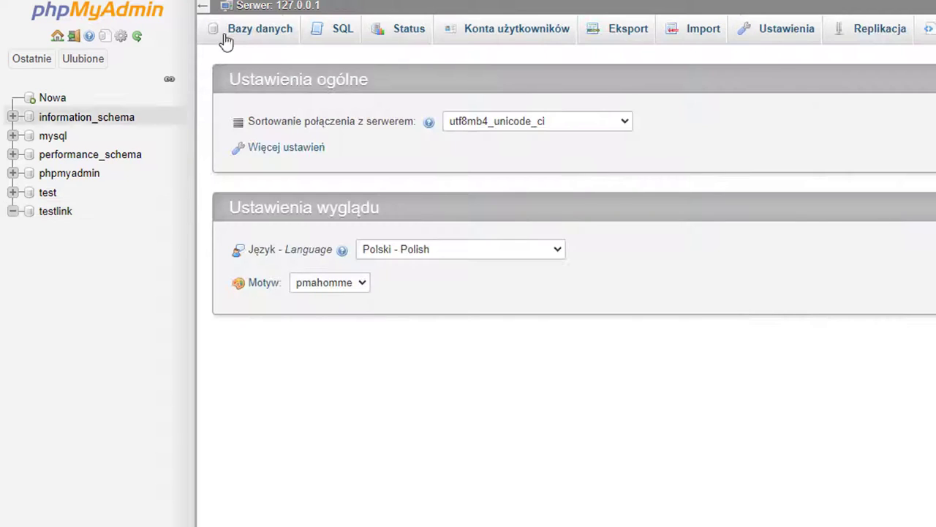
{"action": "left_click", "coordinate": [256, 29]}
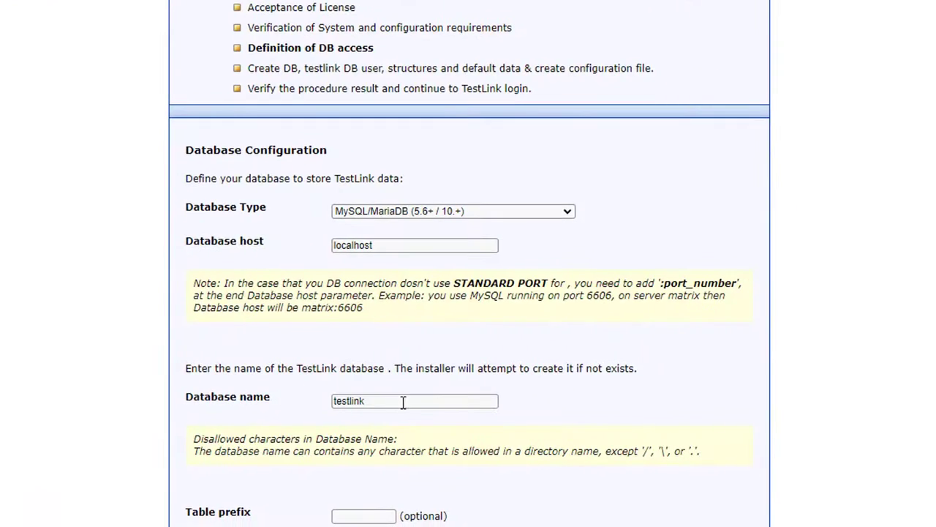
{"action": "double_click", "coordinate": [403, 403]}
{"action": "left_click", "coordinate": [849, 395]}
{"action": "scroll", "coordinate": [848, 395], "scroll_direction": "down", "scroll_amount": 5}
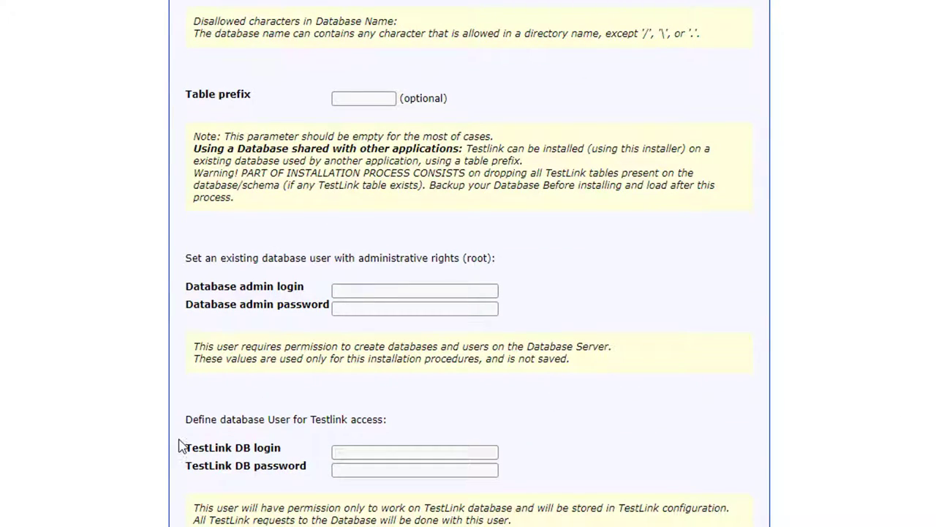
{"action": "left_click_drag", "start_coordinate": [283, 447], "coordinate": [224, 424]}
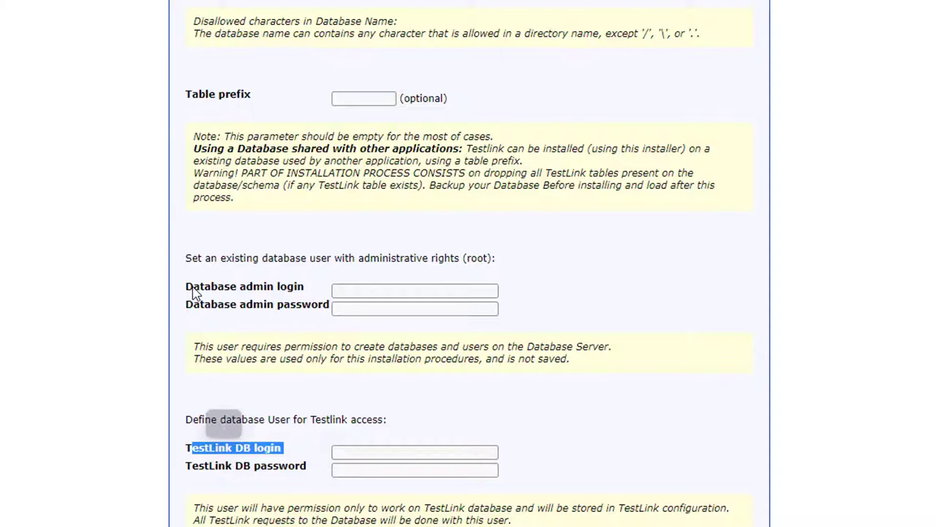
{"action": "left_click_drag", "start_coordinate": [193, 290], "coordinate": [295, 289]}
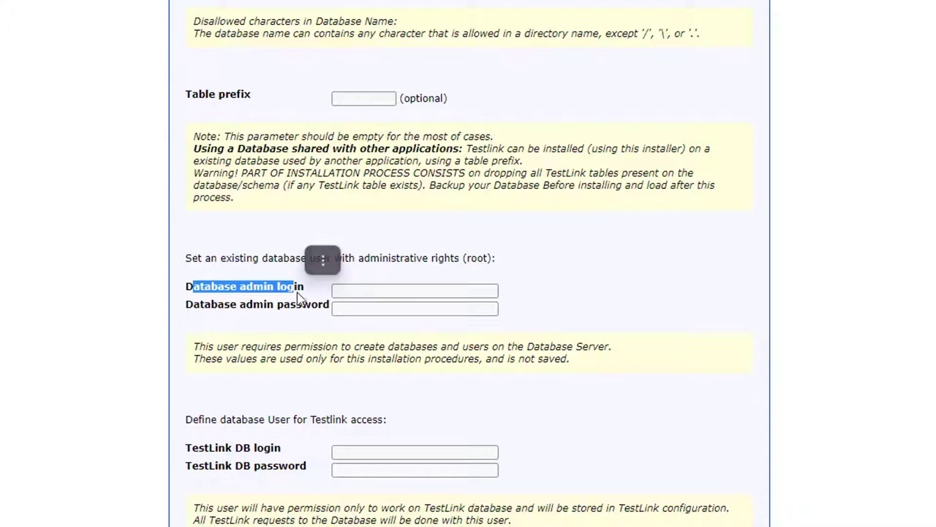
{"action": "left_click", "coordinate": [349, 291]}
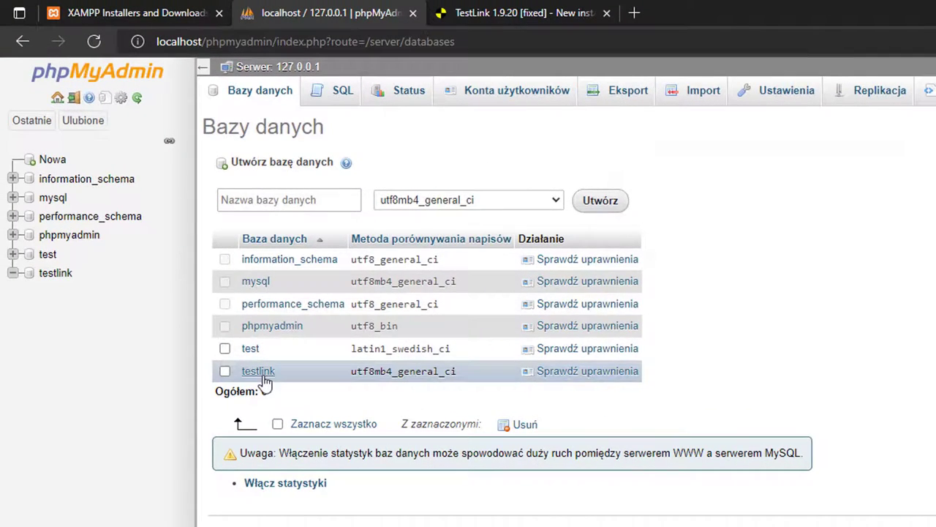
Step: Review the testlink database structure and the server's user accounts, including passwordless root
{"action": "left_click", "coordinate": [258, 372]}
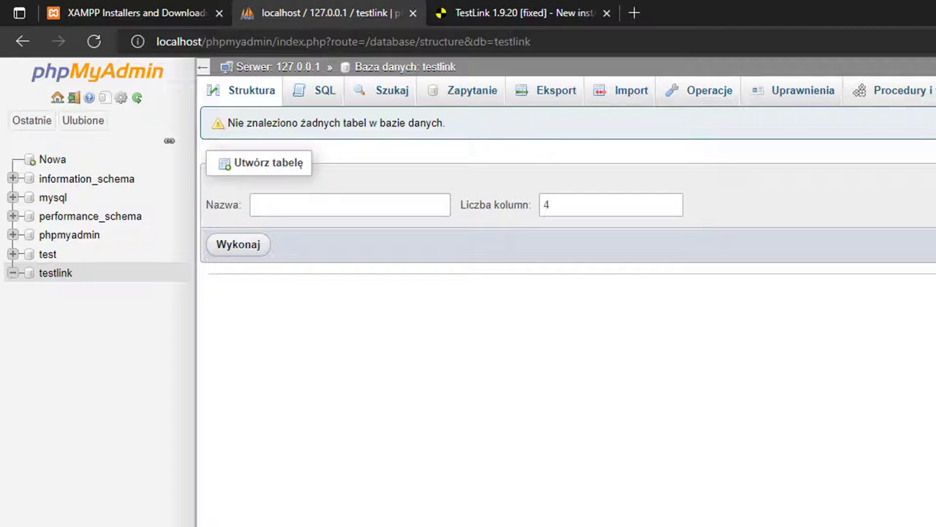
{"action": "left_click", "coordinate": [91, 77]}
{"action": "left_click", "coordinate": [503, 102]}
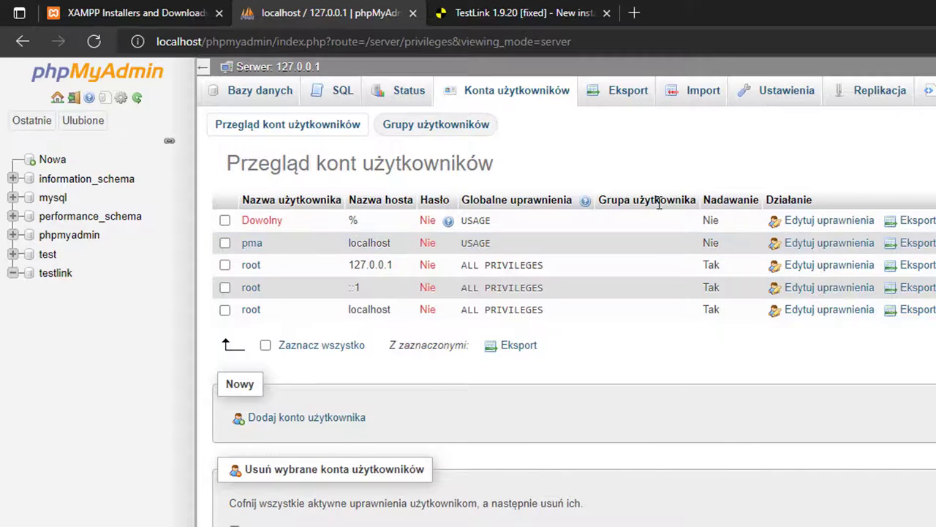
{"action": "left_click", "coordinate": [471, 21]}
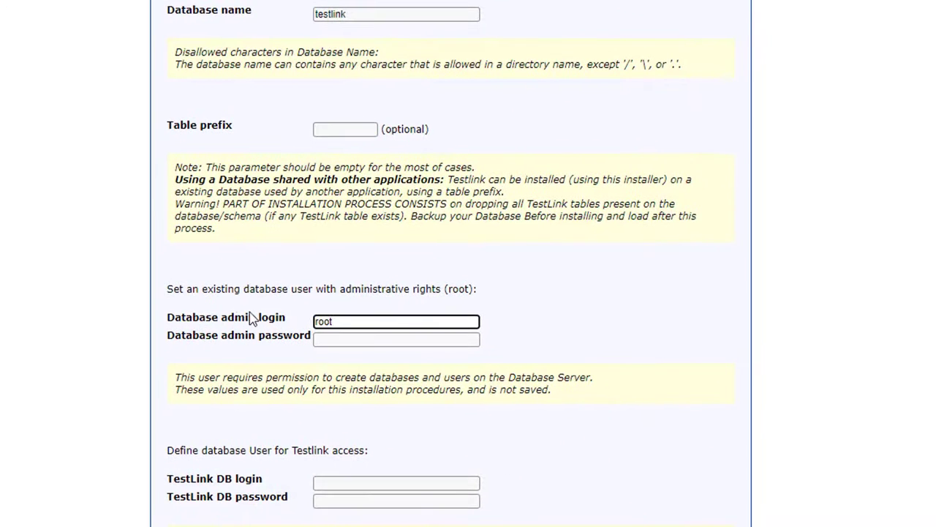
Step: Leave the admin password blank and set TestLink DB login to admin with a password
{"action": "key", "text": "Tab"}
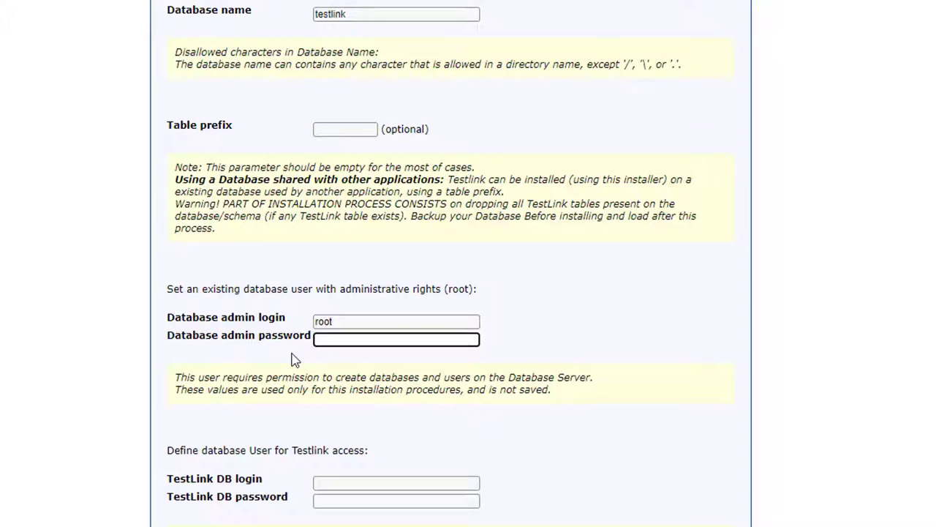
{"action": "left_click", "coordinate": [646, 290]}
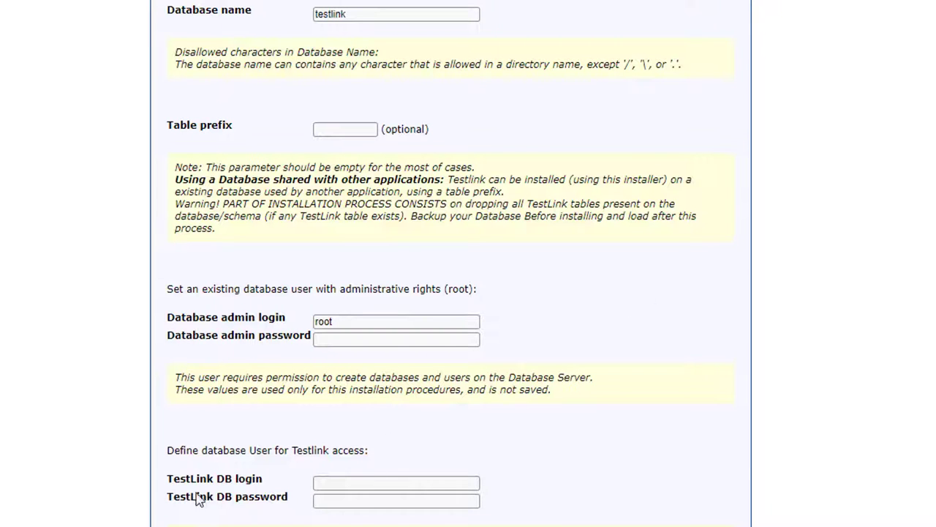
{"action": "left_click", "coordinate": [239, 482]}
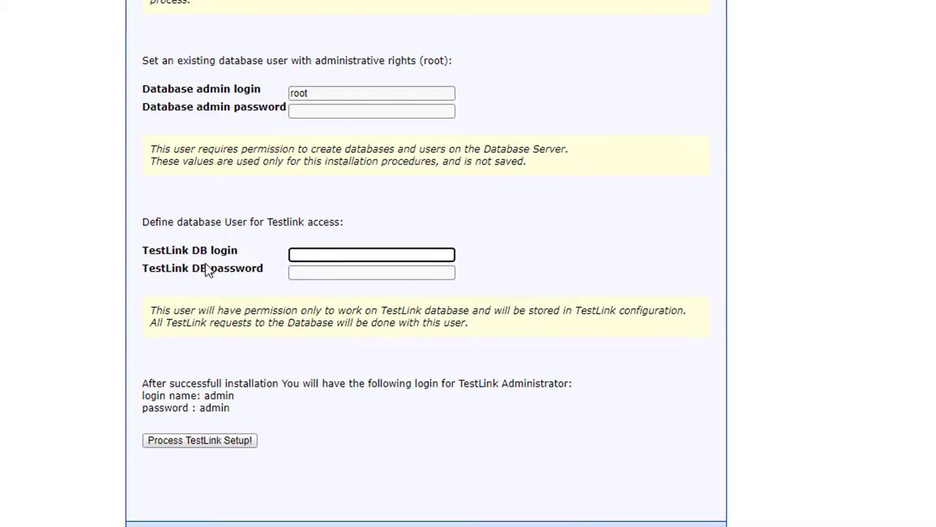
{"action": "type", "text": "admin"}
{"action": "key", "text": "Tab"}
{"action": "type", "text": "a"}
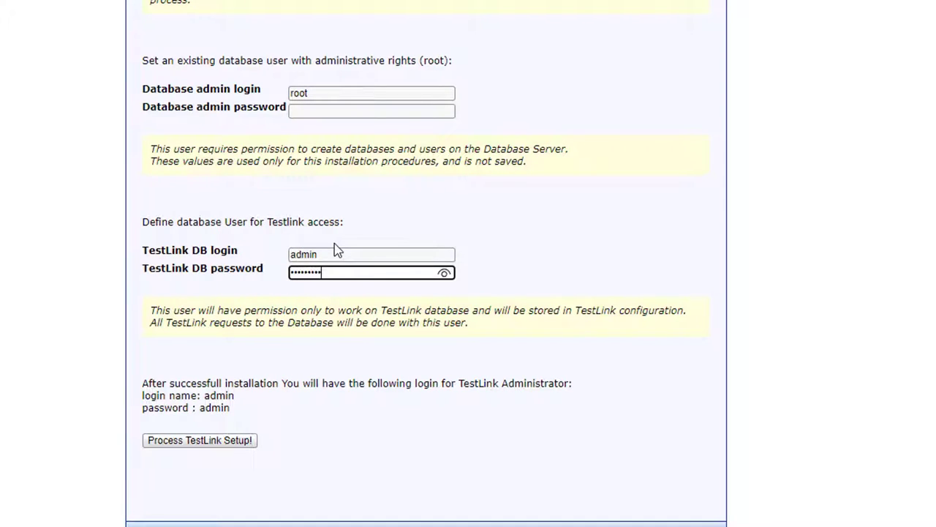
{"action": "left_click", "coordinate": [188, 438]}
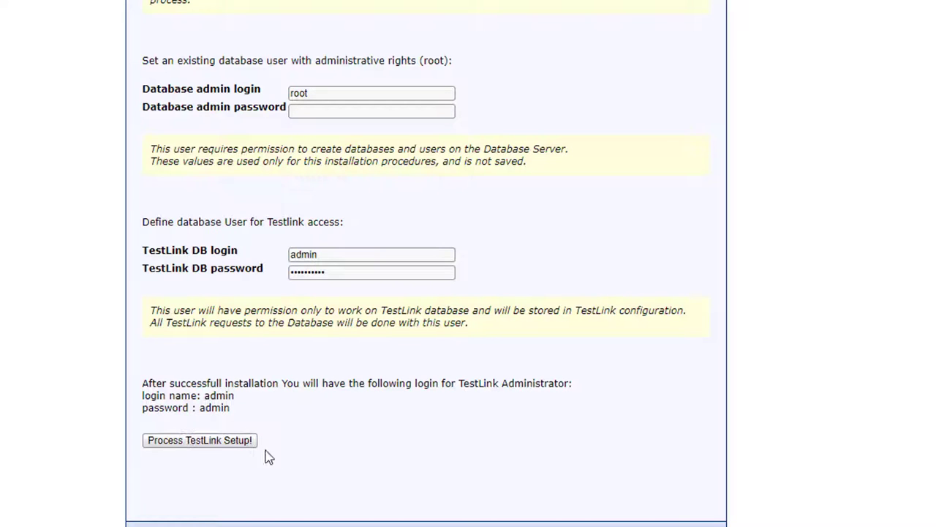
Step: Run Process TestLink Setup! and review the successful installation results
{"action": "left_click", "coordinate": [203, 443]}
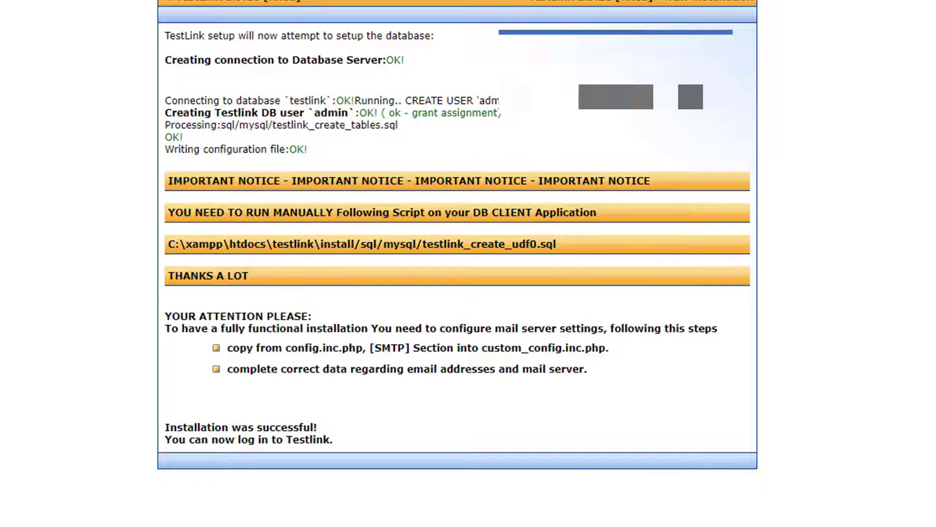
{"action": "double_click", "coordinate": [294, 147]}
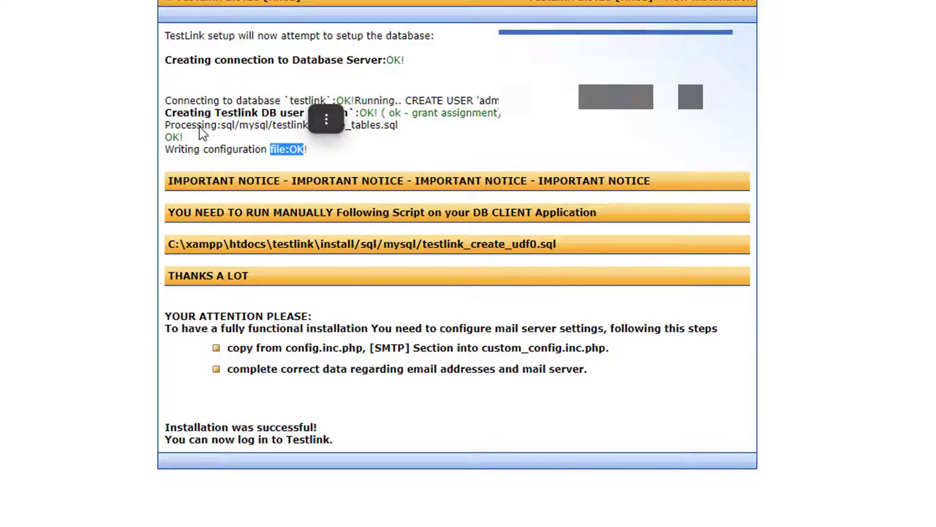
{"action": "double_click", "coordinate": [201, 130]}
{"action": "left_click", "coordinate": [356, 142]}
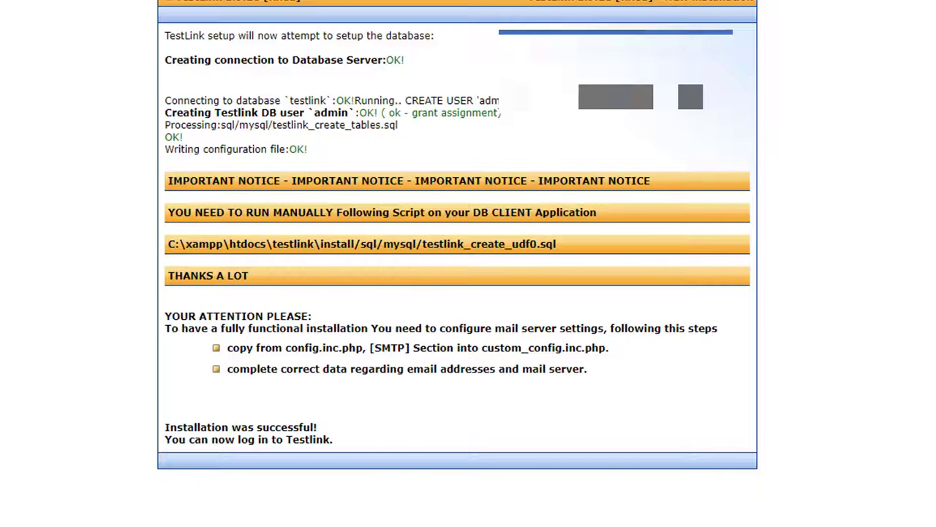
Step: Load localhost/testlink/ and log in as admin with the account password
{"action": "left_click_drag", "start_coordinate": [272, 14], "coordinate": [136, 15]}
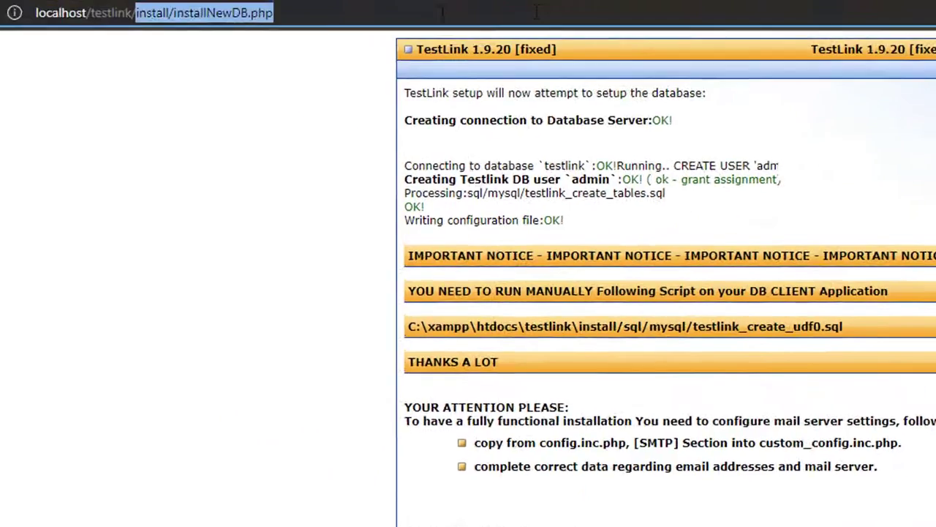
{"action": "key", "text": "BackSpace"}
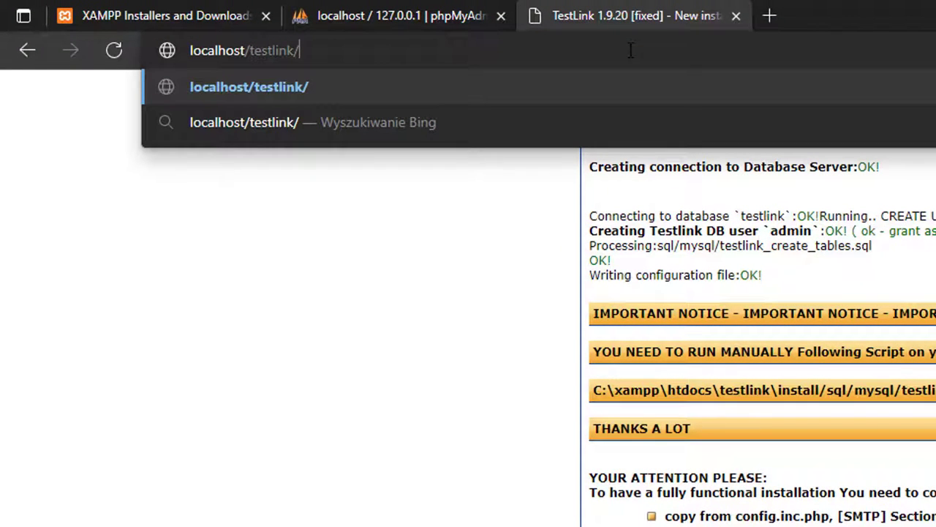
{"action": "key", "text": "Return"}
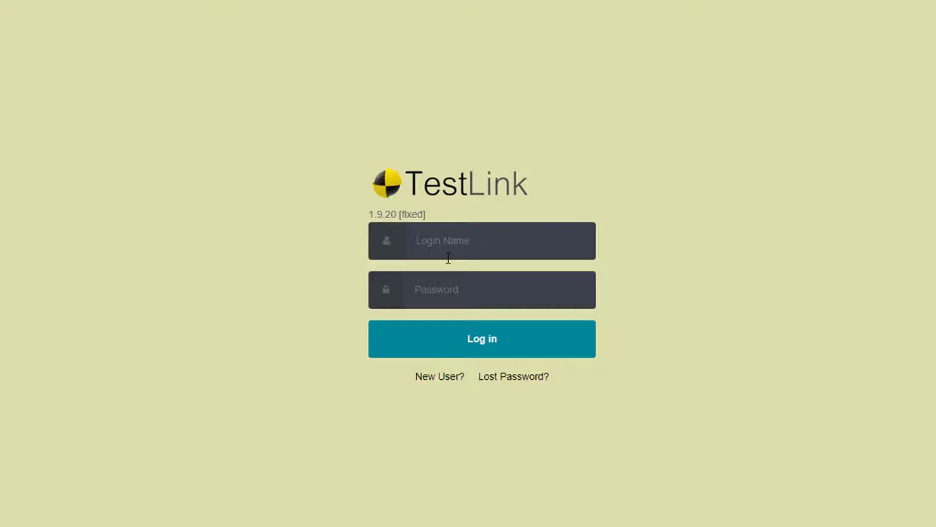
{"action": "left_click", "coordinate": [433, 248]}
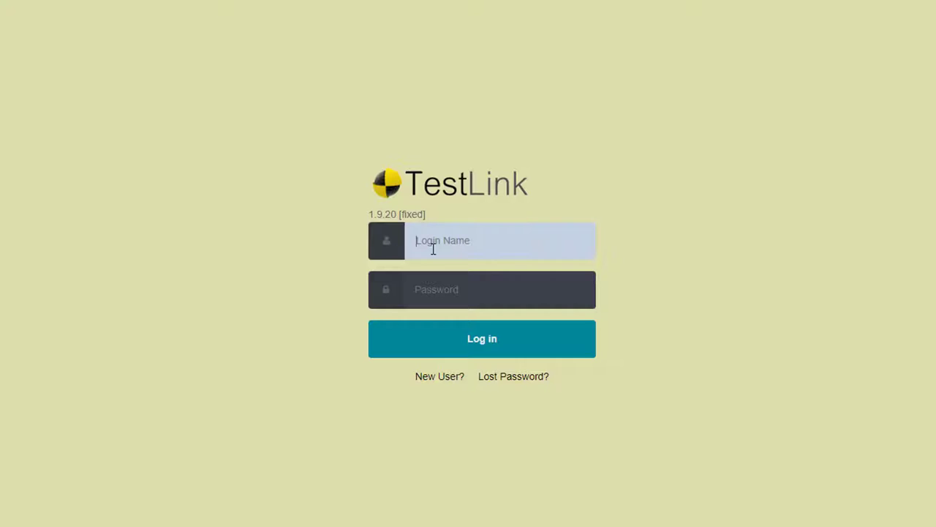
{"action": "type", "text": "admin"}
{"action": "key", "text": "Tab"}
{"action": "type", "text": "admin"}
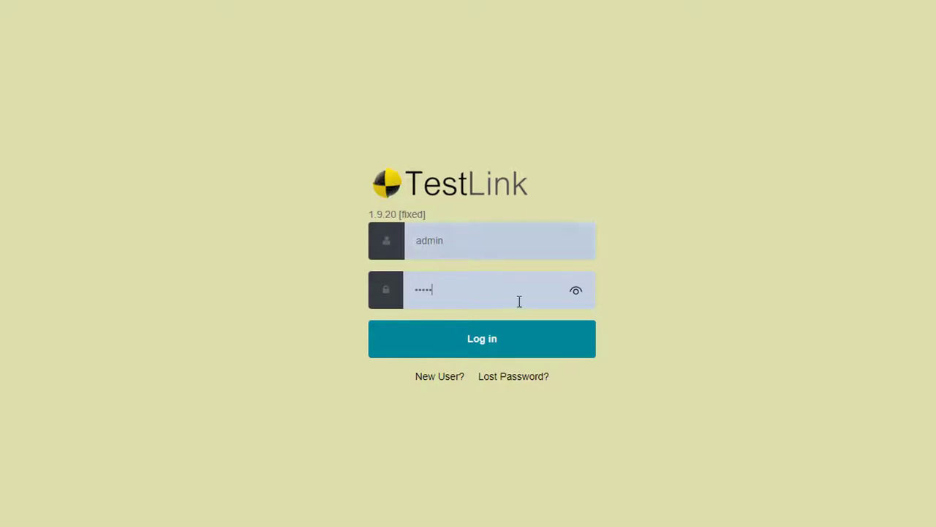
{"action": "left_click", "coordinate": [576, 290]}
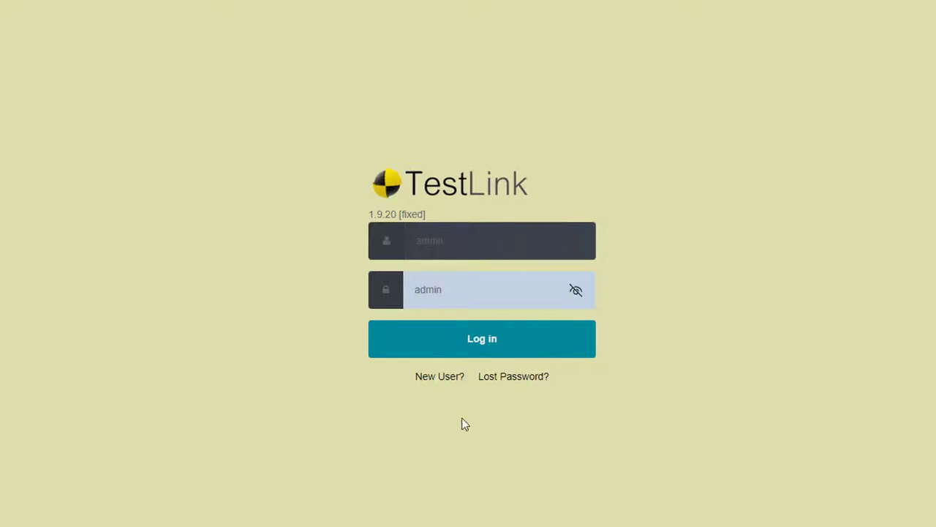
{"action": "left_click", "coordinate": [482, 342]}
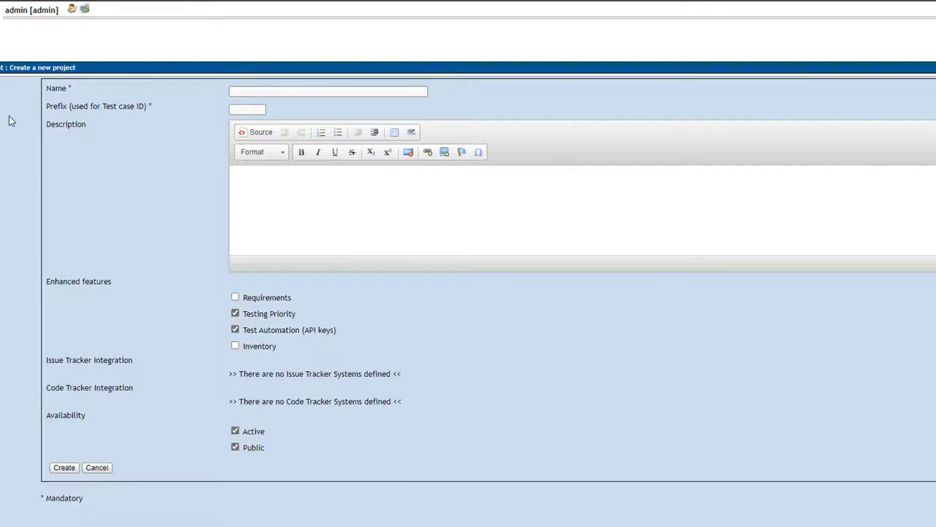
Step: Create the test project Testy Automatyczne Postman with test case ID prefix TP
{"action": "left_click", "coordinate": [303, 91]}
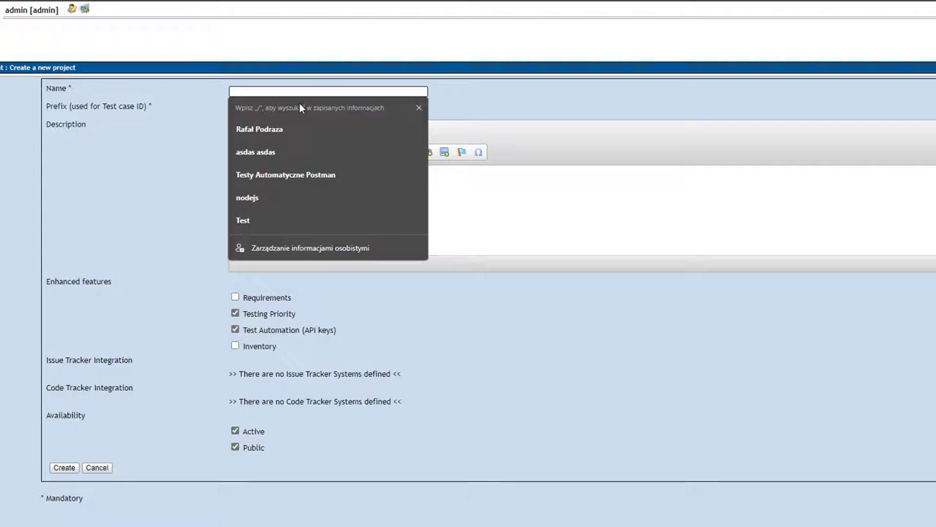
{"action": "left_click", "coordinate": [280, 180]}
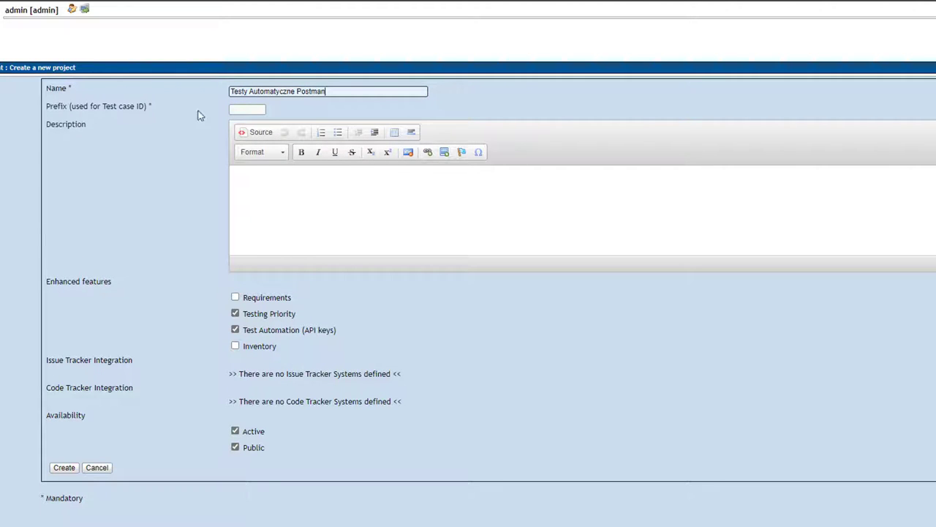
{"action": "left_click", "coordinate": [251, 108]}
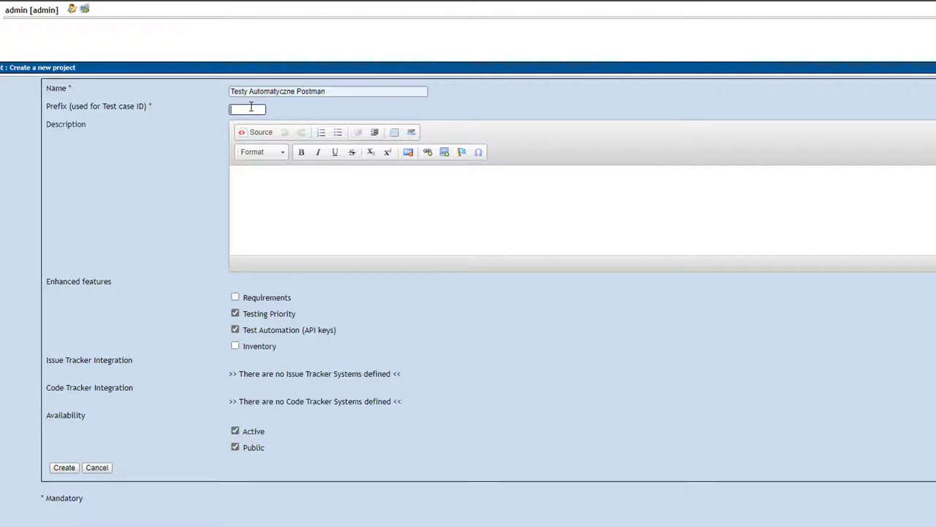
{"action": "type", "text": "TP"}
{"action": "key", "text": "Tab"}
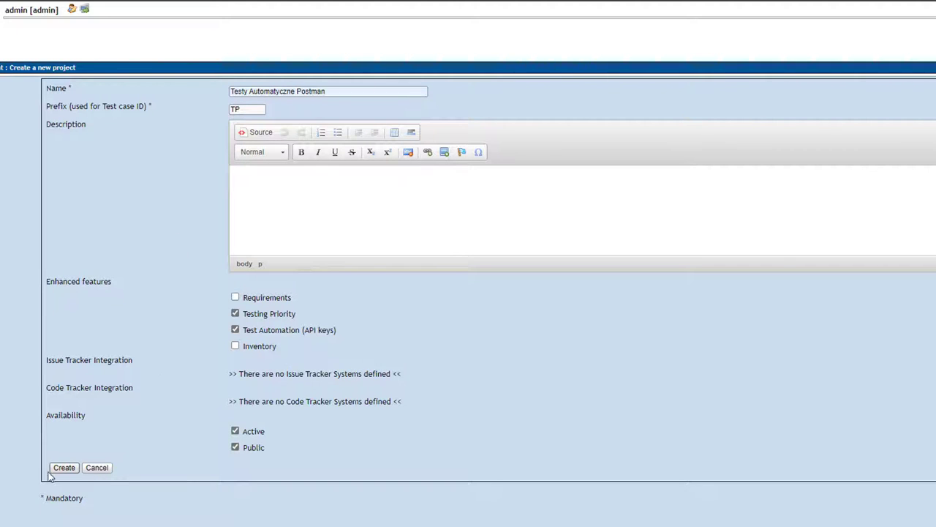
{"action": "left_click", "coordinate": [62, 468]}
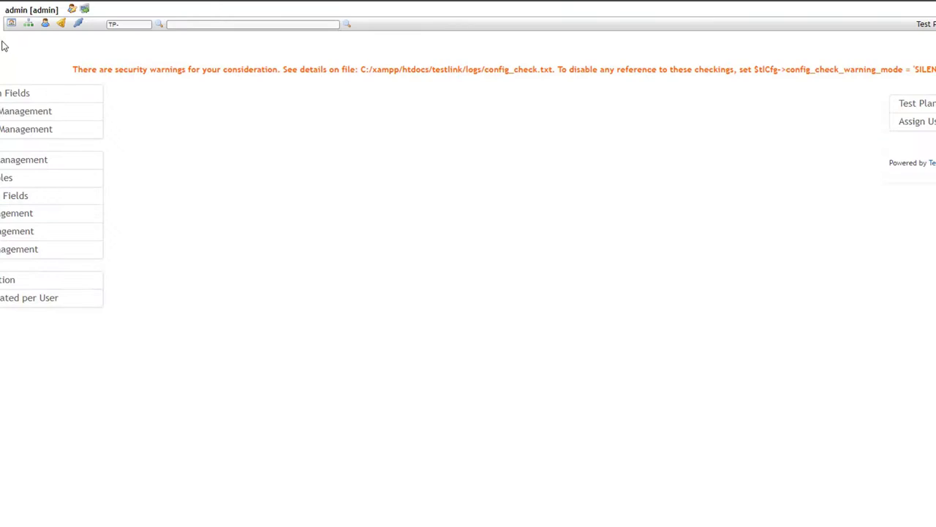
Step: Open Test Plan Management for the new project
{"action": "left_click_drag", "start_coordinate": [72, 69], "coordinate": [612, 161]}
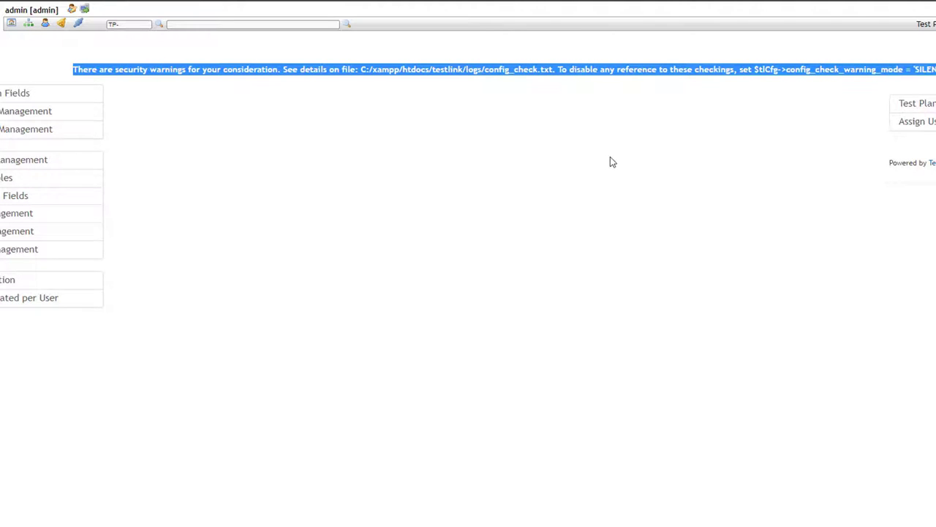
{"action": "key", "text": "alt+Tab"}
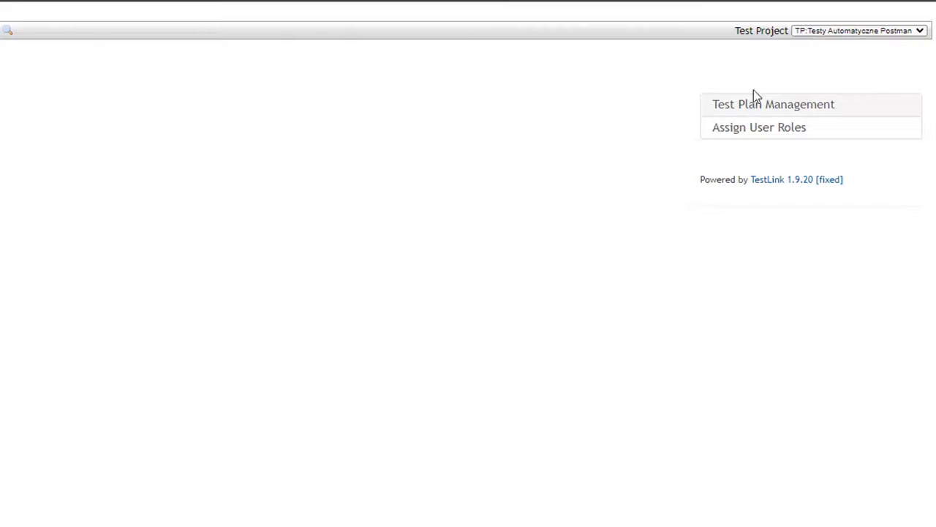
{"action": "left_click", "coordinate": [754, 107]}
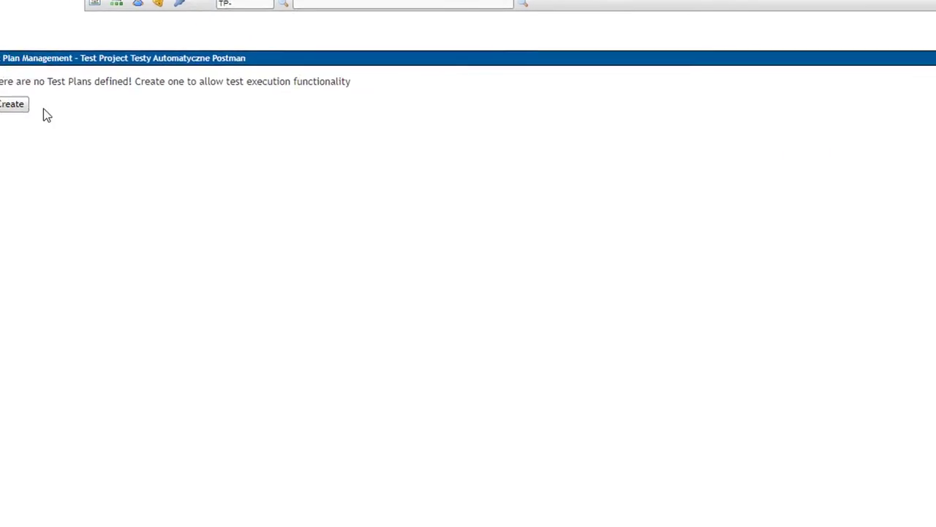
Step: Create the test plan 'Przykładowy testplan', marked Active and Public
{"action": "left_click", "coordinate": [43, 107]}
{"action": "left_click", "coordinate": [290, 87]}
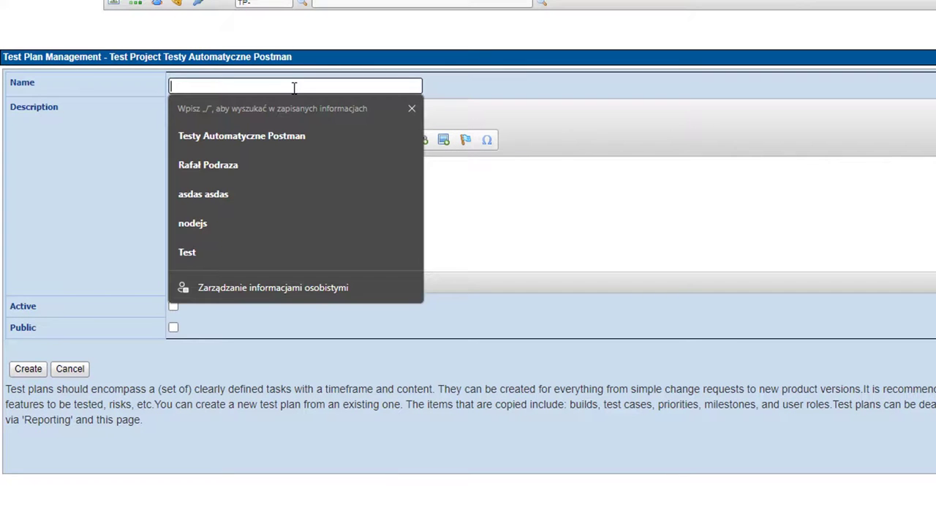
{"action": "type", "text": "Przykładowy"}
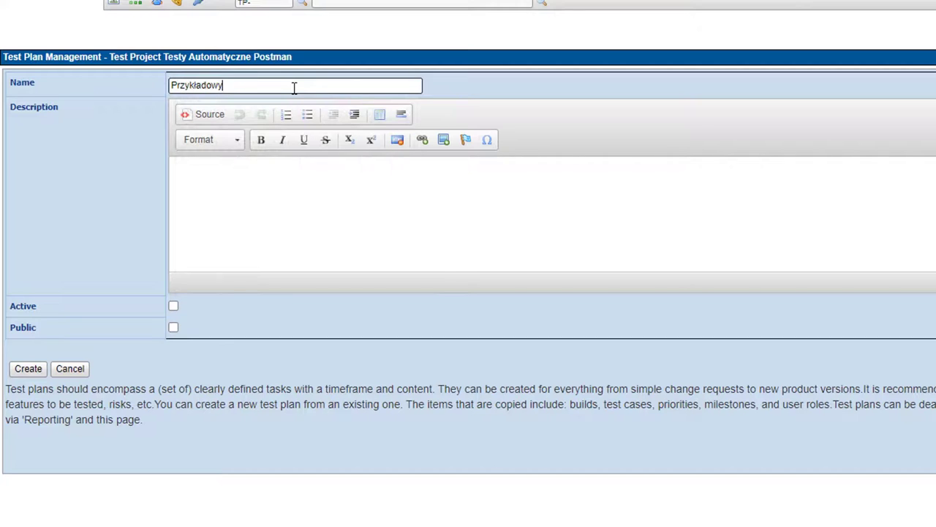
{"action": "type", "text": " testplan"}
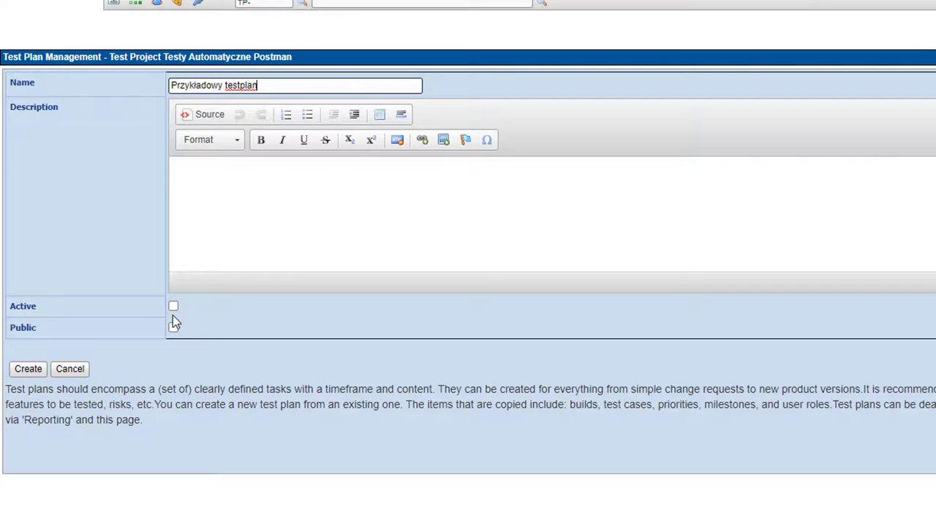
{"action": "left_click", "coordinate": [175, 305]}
{"action": "left_click", "coordinate": [174, 327]}
{"action": "left_click", "coordinate": [33, 368]}
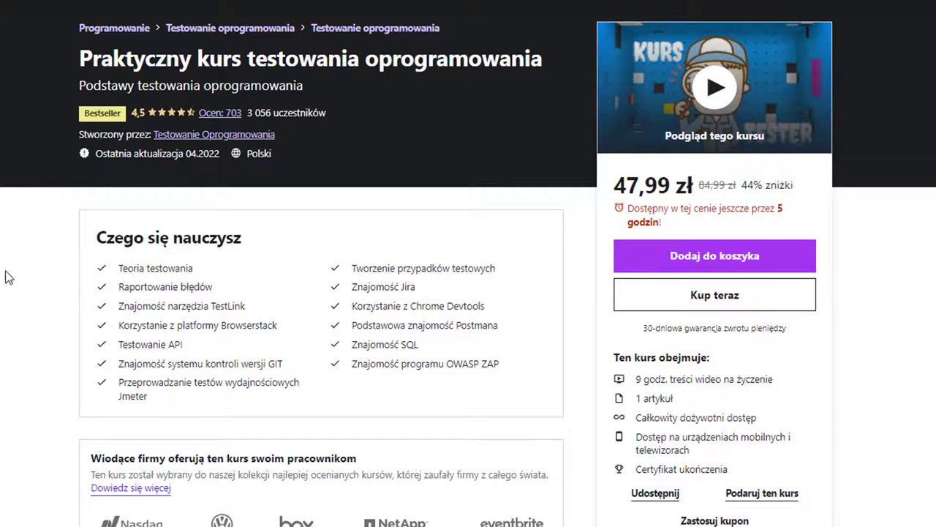
Step: Highlight the course skill items Raportowanie błędów, Znajomość narzędzia TestLink and Postmana
{"action": "triple_click", "coordinate": [156, 287]}
{"action": "left_click", "coordinate": [257, 287]}
{"action": "left_click_drag", "start_coordinate": [99, 313], "coordinate": [259, 311]}
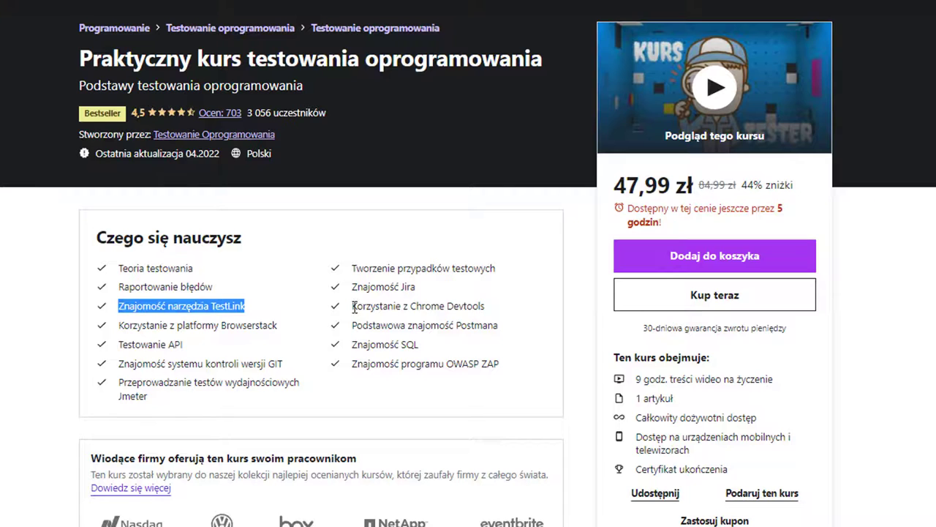
{"action": "double_click", "coordinate": [519, 330]}
{"action": "left_click", "coordinate": [474, 342]}
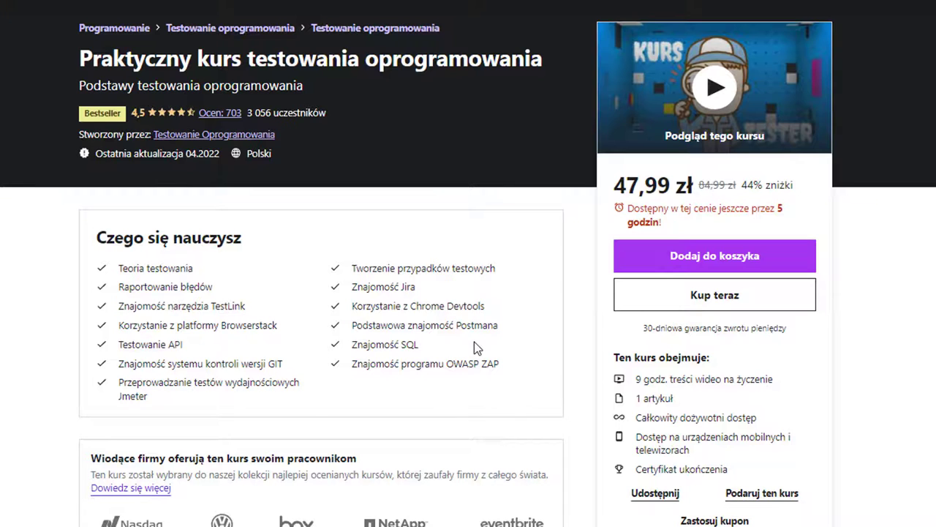
{"action": "left_click_drag", "start_coordinate": [302, 277], "coordinate": [496, 270]}
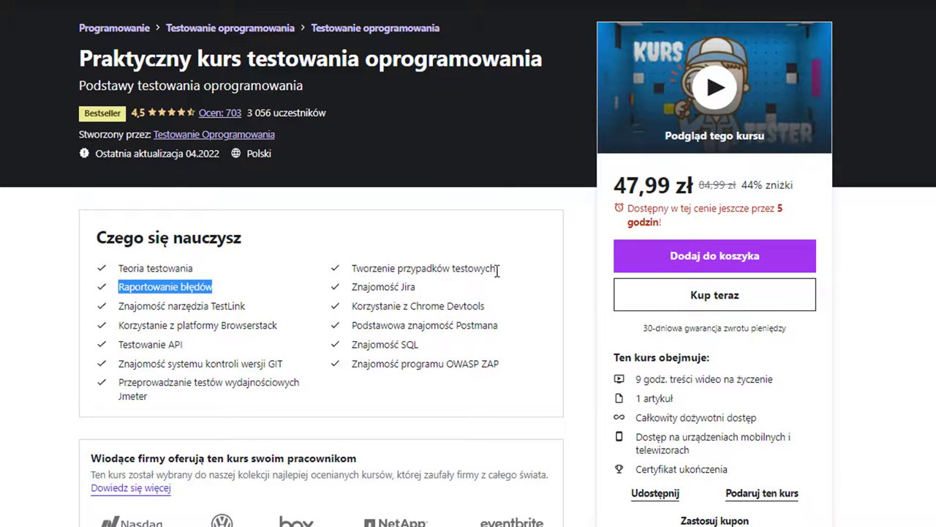
{"action": "left_click", "coordinate": [496, 275]}
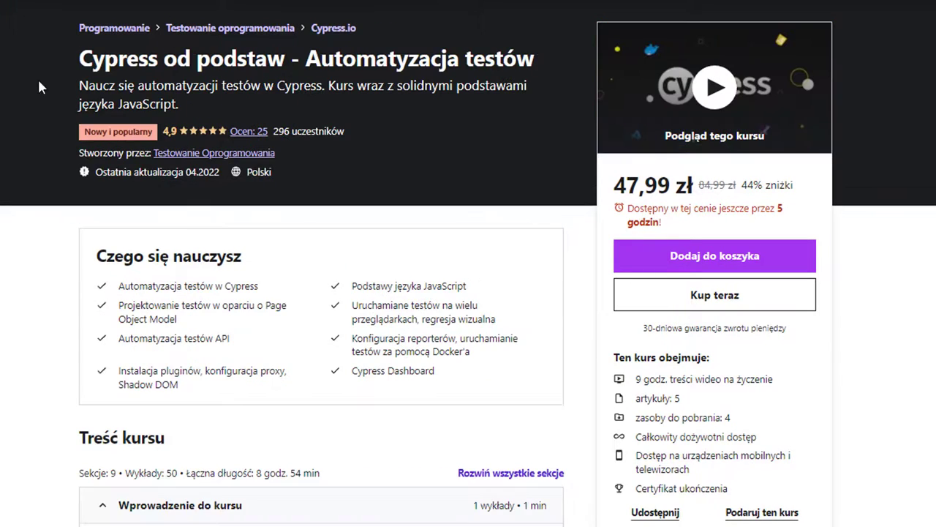
Step: Highlight the Cypress course subtitle and the Postman course title
{"action": "left_click_drag", "start_coordinate": [41, 86], "coordinate": [294, 86]}
{"action": "left_click", "coordinate": [294, 86]}
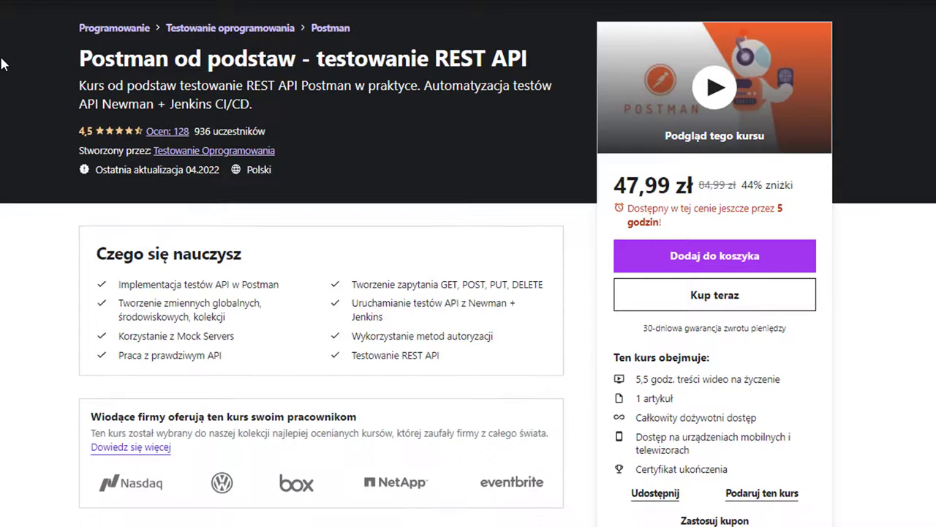
{"action": "left_click_drag", "start_coordinate": [79, 59], "coordinate": [429, 58]}
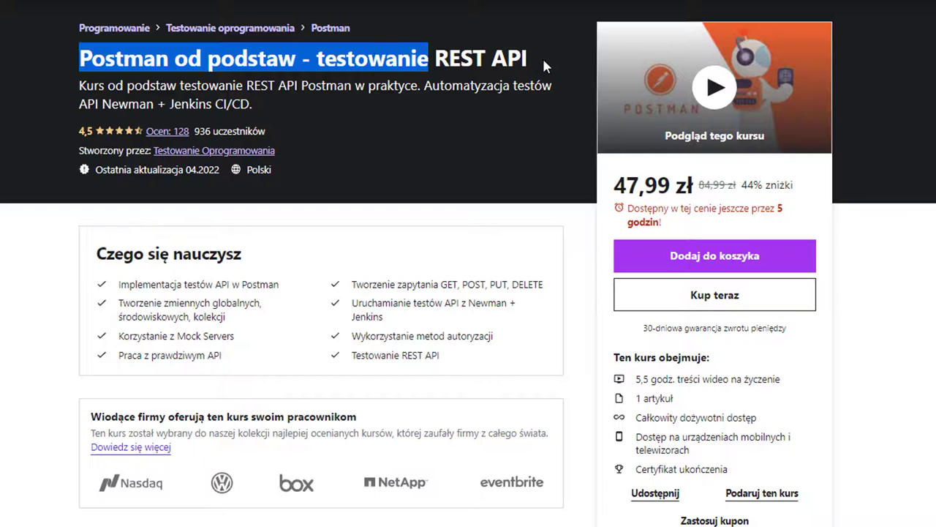
{"action": "left_click_drag", "start_coordinate": [544, 61], "coordinate": [351, 45]}
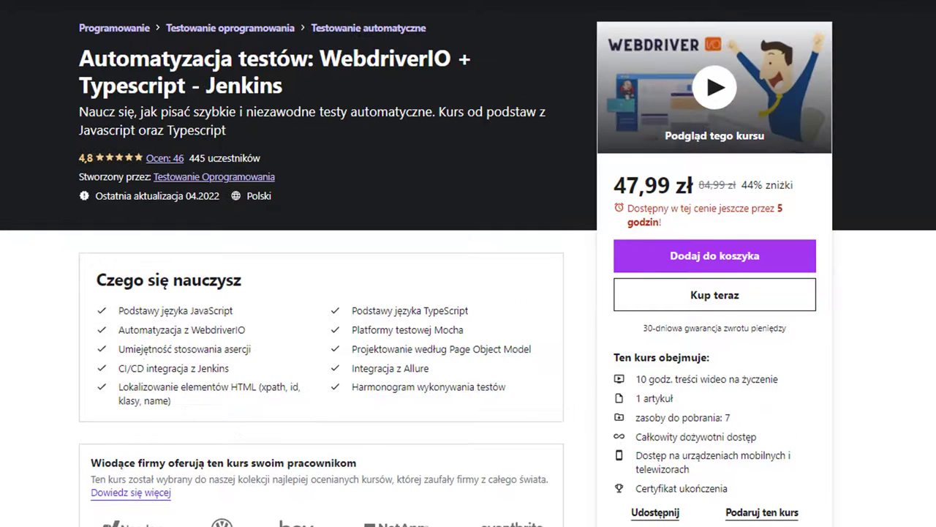
Step: Highlight the WebdriverIO + Typescript - Jenkins course title on its page
{"action": "left_click_drag", "start_coordinate": [79, 59], "coordinate": [381, 60]}
{"action": "left_click", "coordinate": [381, 60]}
{"action": "left_click_drag", "start_coordinate": [119, 87], "coordinate": [351, 106]}
{"action": "left_click", "coordinate": [493, 93]}
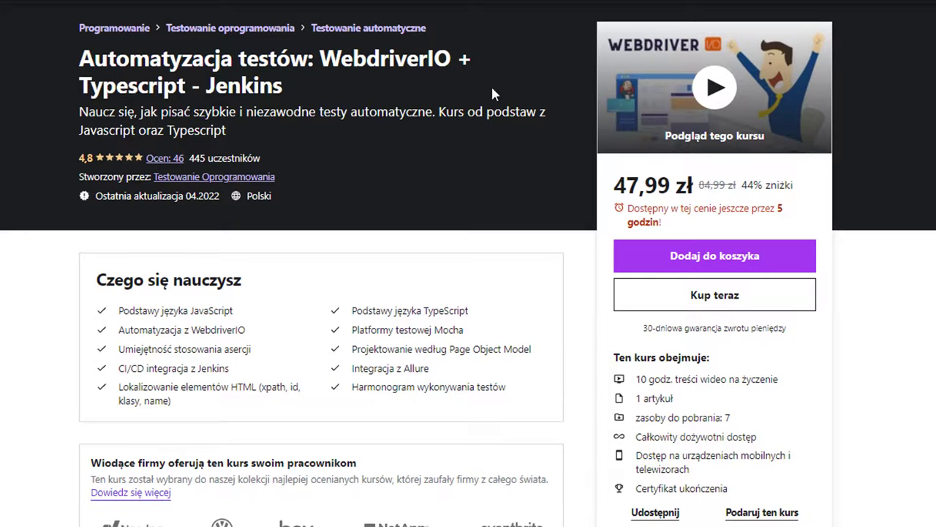